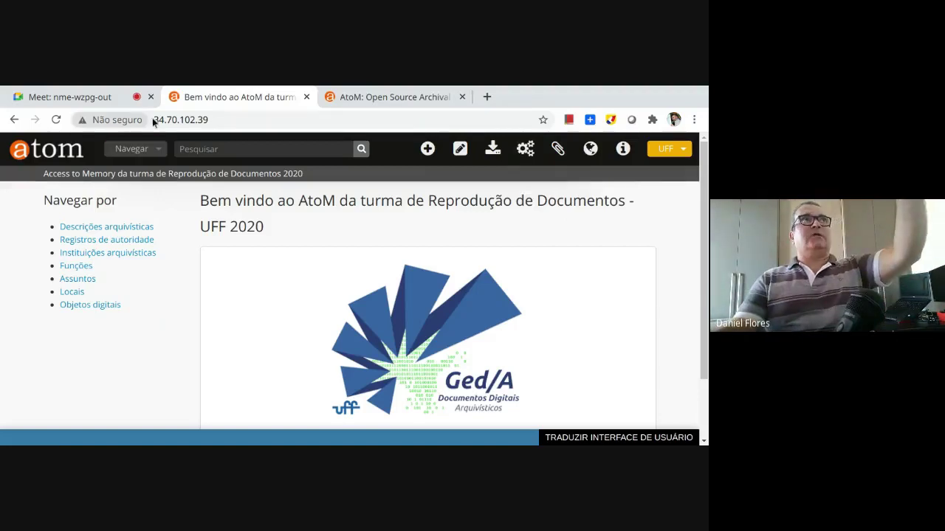
Open the Usuários user list from the Administrador gear menu
{"action": "left_click", "coordinate": [219, 119]}
{"action": "left_click_drag", "start_coordinate": [219, 119], "coordinate": [134, 111]}
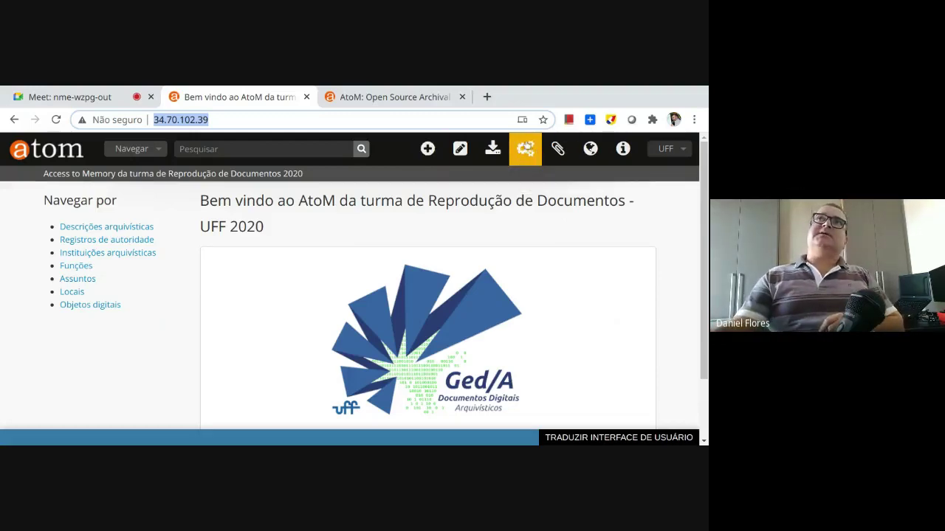
{"action": "left_click", "coordinate": [517, 148]}
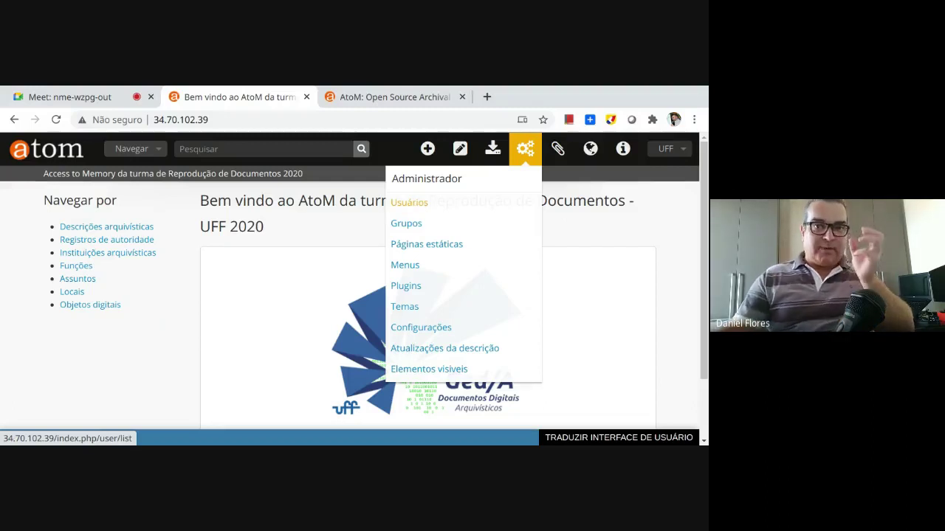
{"action": "left_click", "coordinate": [409, 202]}
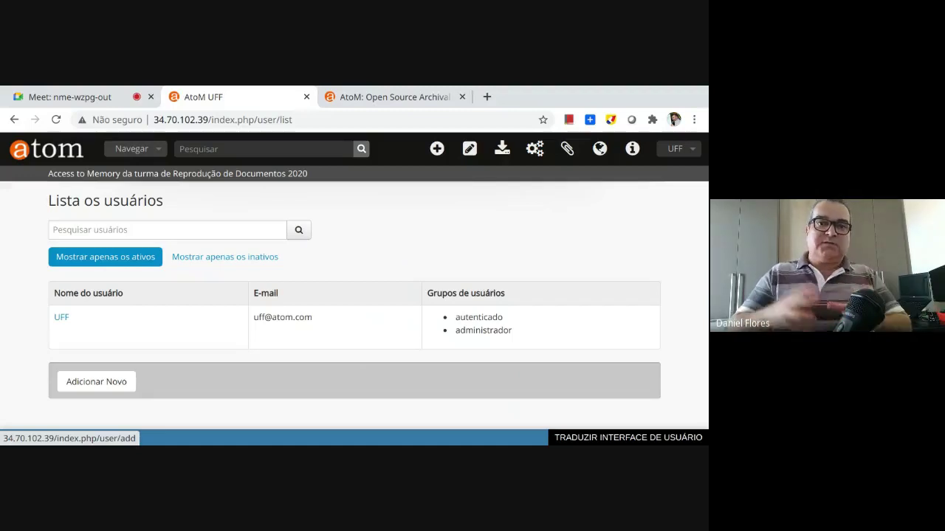
Open the Adicionar Novo form for a new user account
{"action": "left_click", "coordinate": [131, 387]}
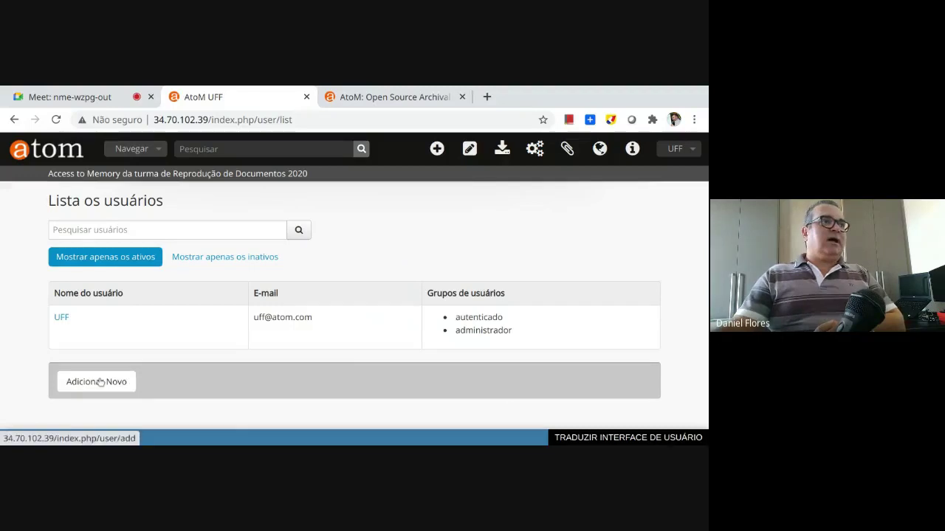
{"action": "left_click", "coordinate": [123, 382]}
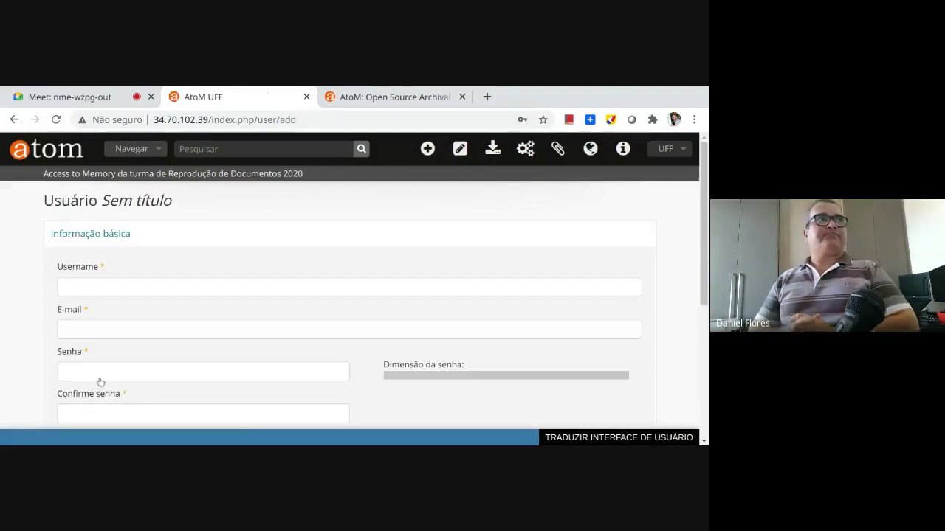
Enter the new user's username, e-mail address and account password in Informação básica
{"action": "left_click", "coordinate": [170, 284]}
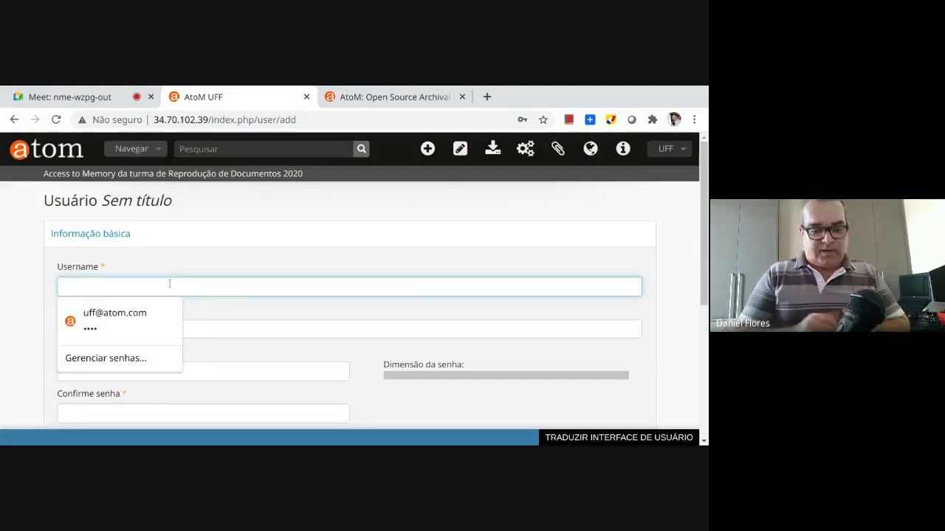
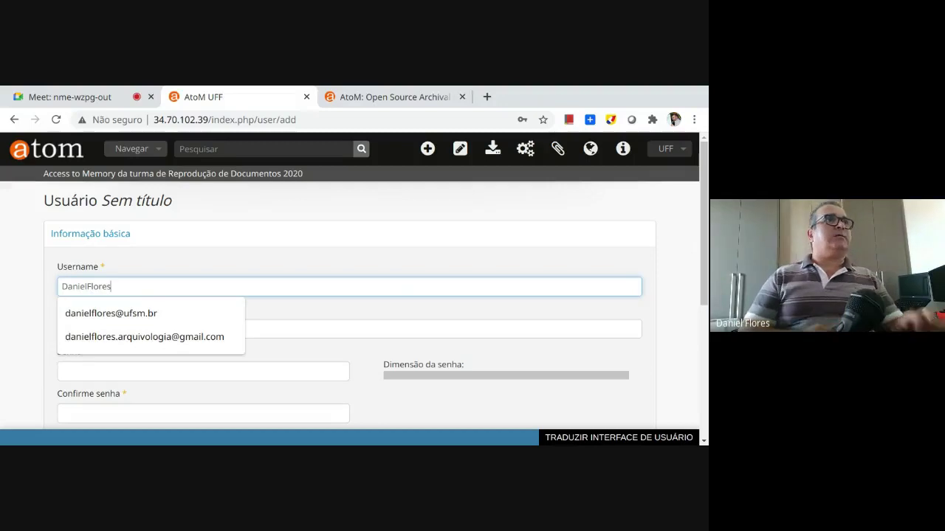
{"action": "left_click", "coordinate": [147, 329]}
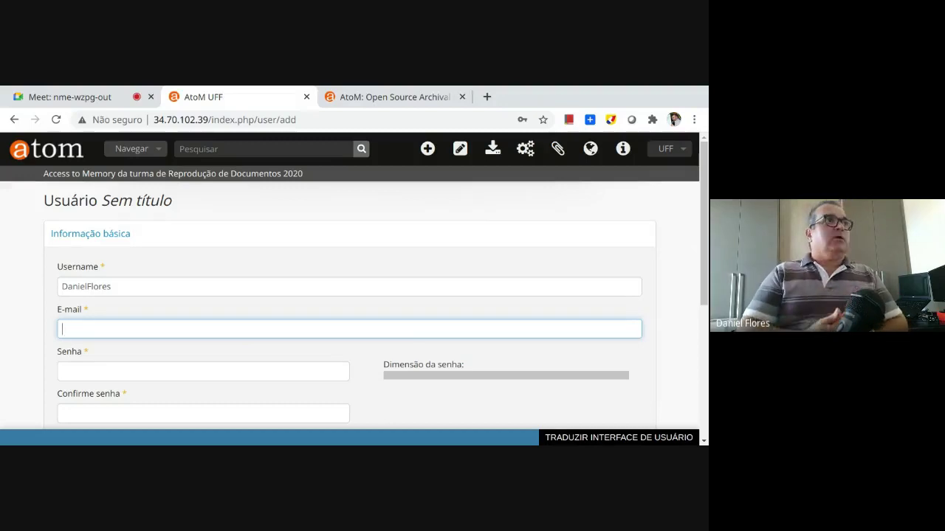
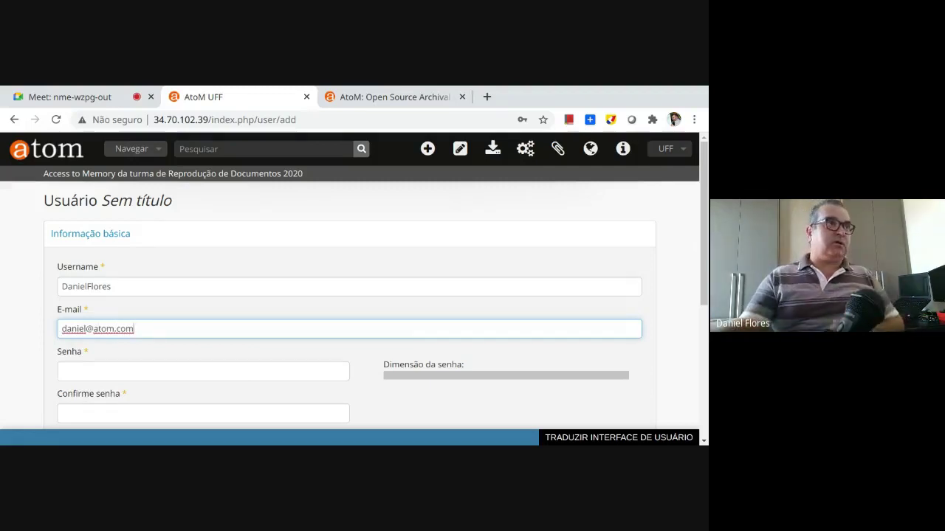
{"action": "left_click", "coordinate": [108, 367]}
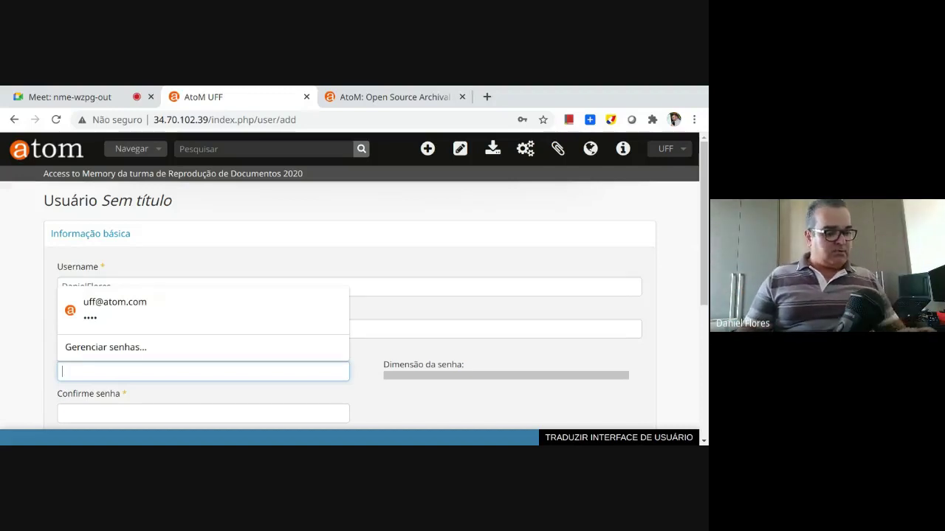
{"action": "type", "text": "•••••"}
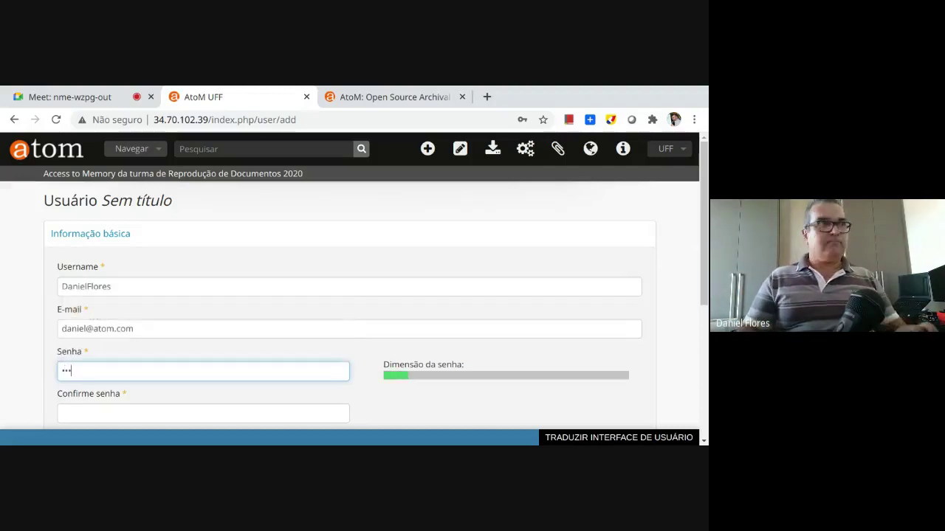
{"action": "key", "text": "Tab"}
Complete the password confirmation and add the user to the administrador group
{"action": "type", "text": "••••"}
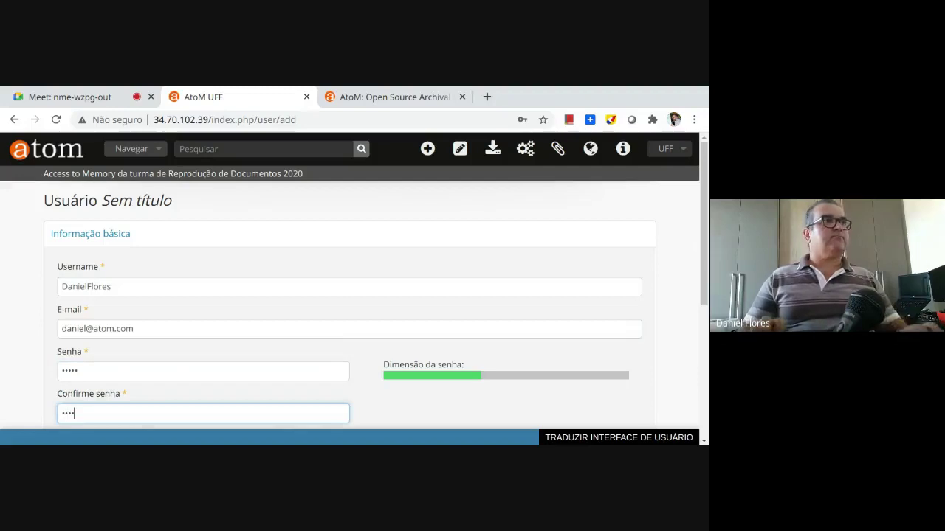
{"action": "type", "text": "•"}
{"action": "scroll", "coordinate": [94, 361], "scroll_direction": "down", "scroll_amount": 1}
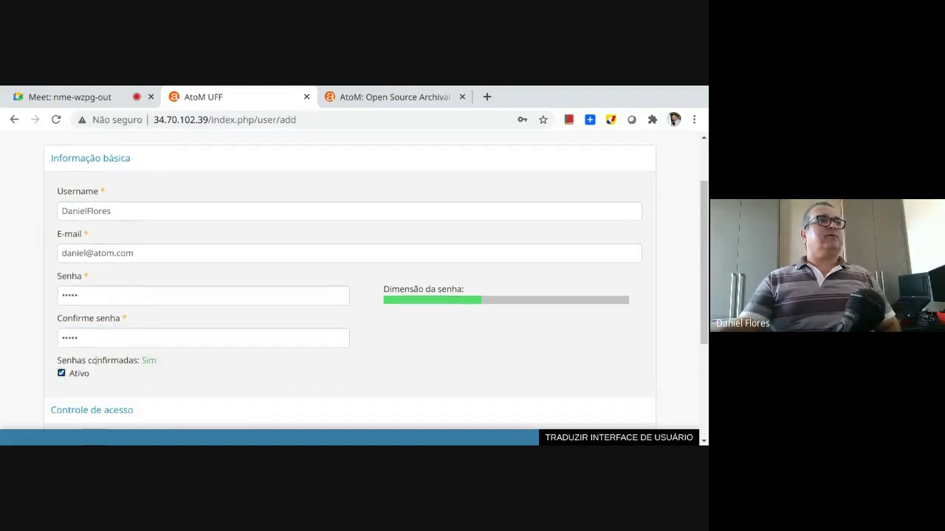
{"action": "scroll", "coordinate": [51, 380], "scroll_direction": "down", "scroll_amount": 1}
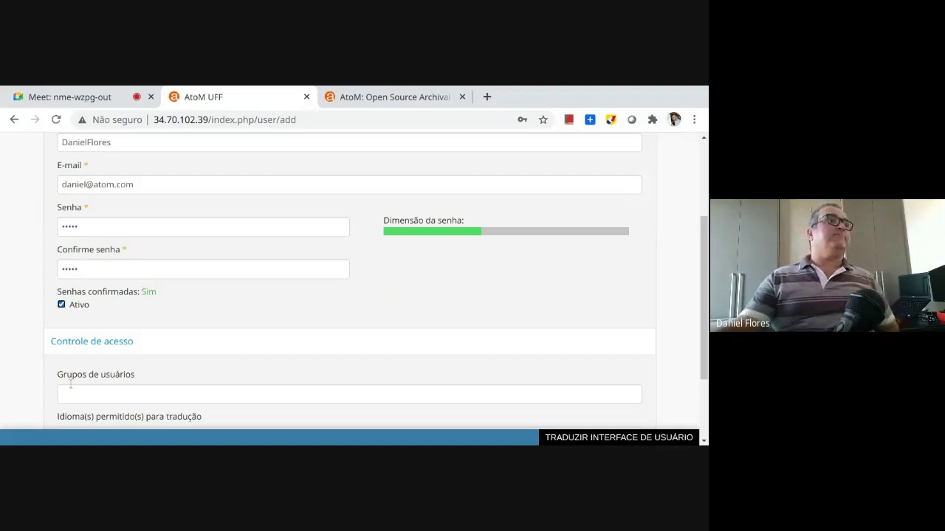
{"action": "scroll", "coordinate": [70, 383], "scroll_direction": "down", "scroll_amount": 1}
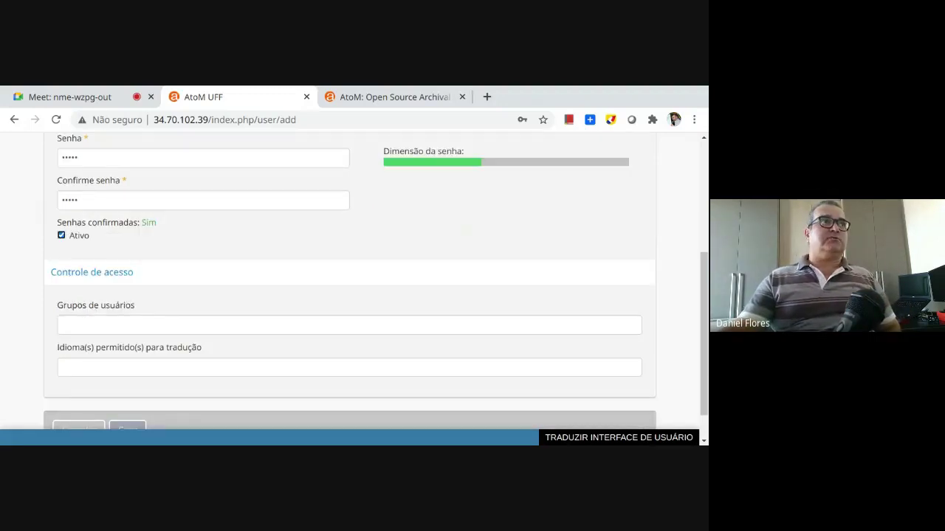
{"action": "left_click", "coordinate": [84, 318]}
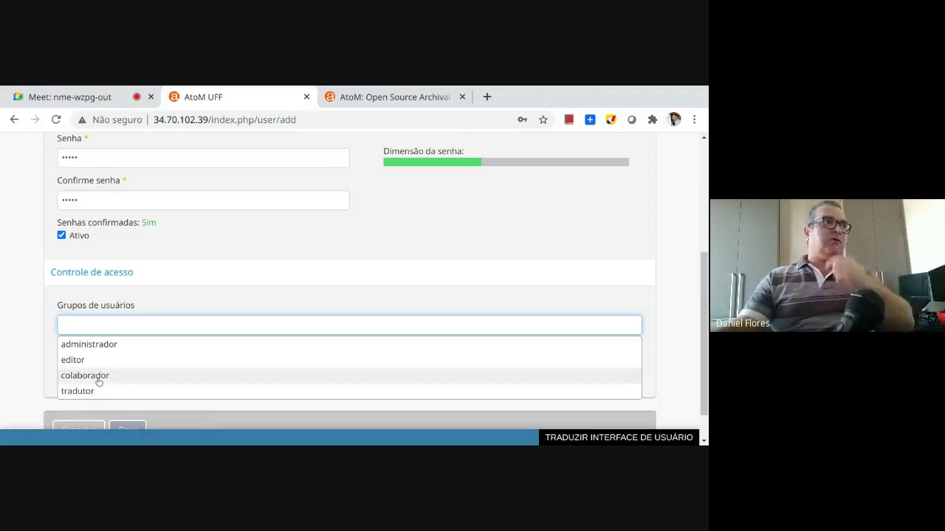
{"action": "left_click", "coordinate": [100, 346]}
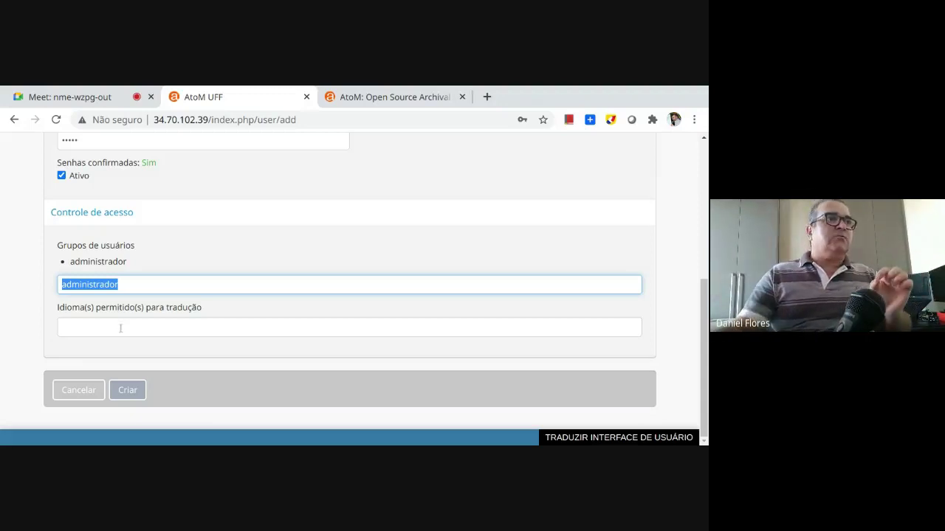
Submit the new user form with Criar to create the account
{"action": "left_click", "coordinate": [127, 389]}
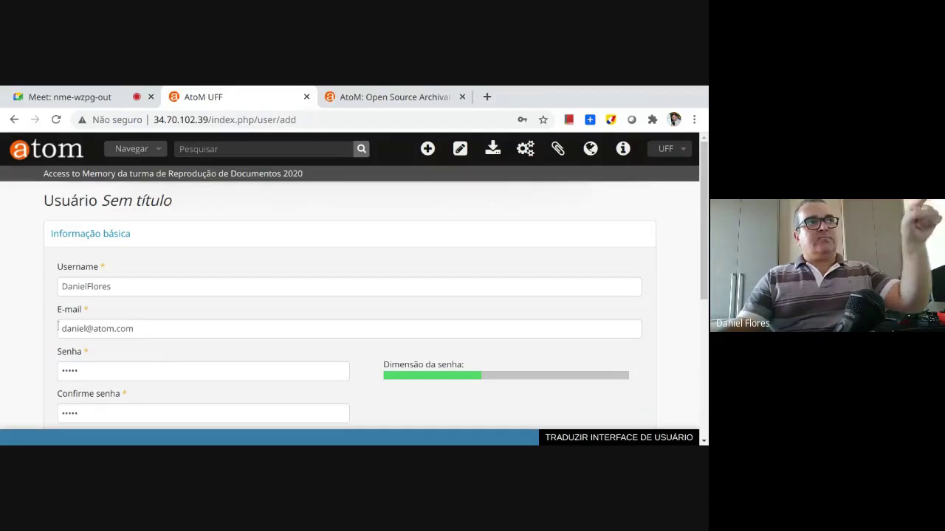
{"action": "scroll", "coordinate": [151, 341], "scroll_direction": "down", "scroll_amount": 1}
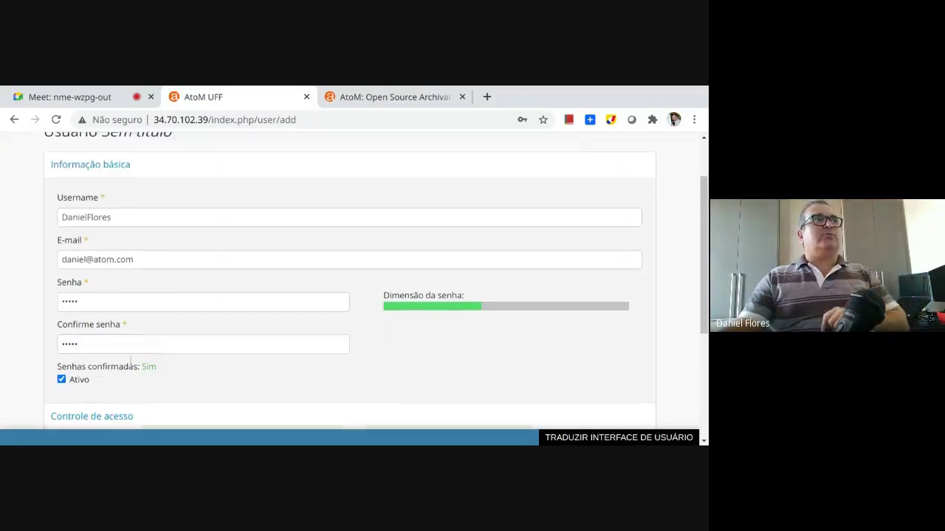
{"action": "scroll", "coordinate": [130, 377], "scroll_direction": "down", "scroll_amount": 1}
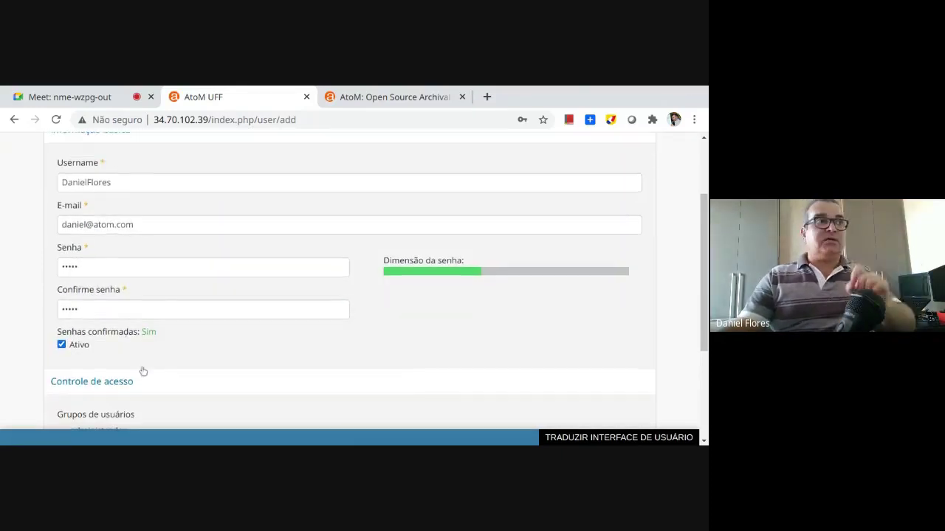
{"action": "scroll", "coordinate": [151, 372], "scroll_direction": "down", "scroll_amount": 2}
{"action": "left_click", "coordinate": [128, 390]}
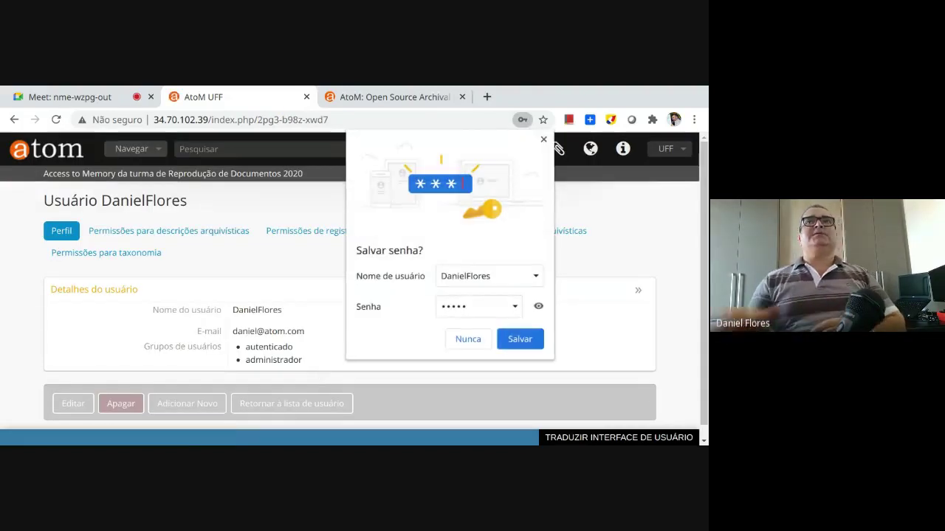
Save the new password in Chrome and return to the AtoM home page
{"action": "left_click", "coordinate": [521, 339]}
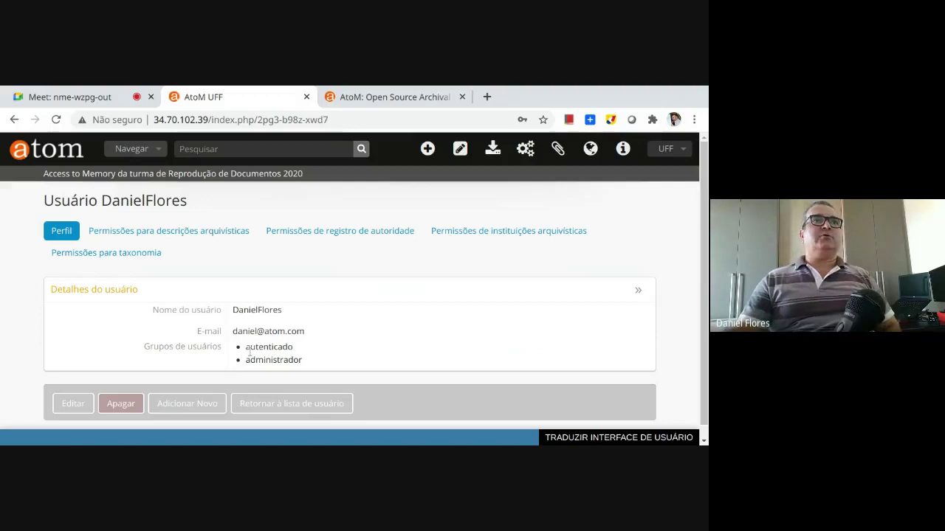
{"action": "left_click_drag", "start_coordinate": [250, 360], "coordinate": [285, 358]}
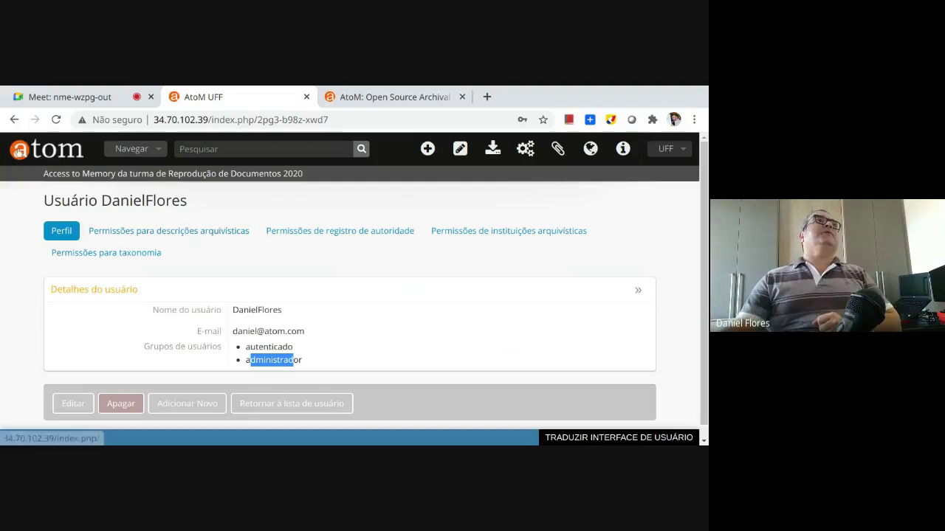
{"action": "left_click", "coordinate": [21, 148]}
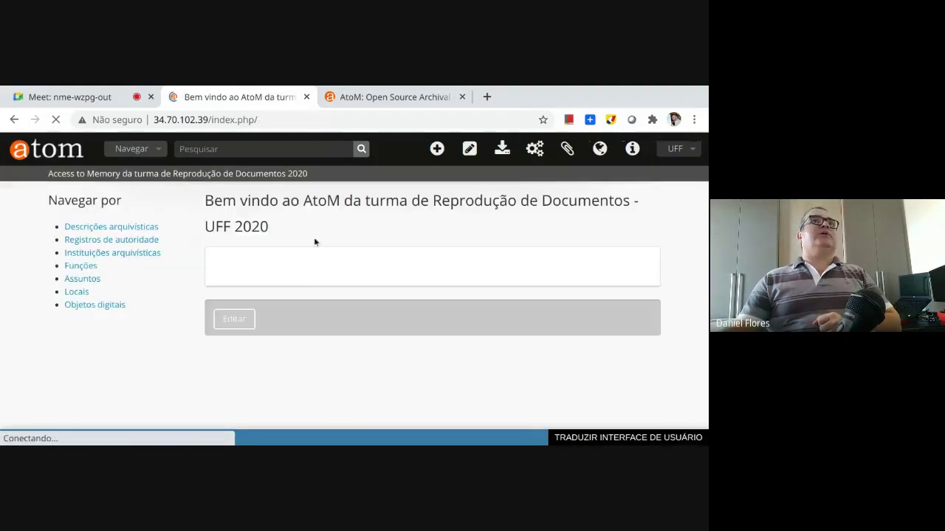
View the Usuários list showing both accounts in the administrador group
{"action": "left_click", "coordinate": [525, 148]}
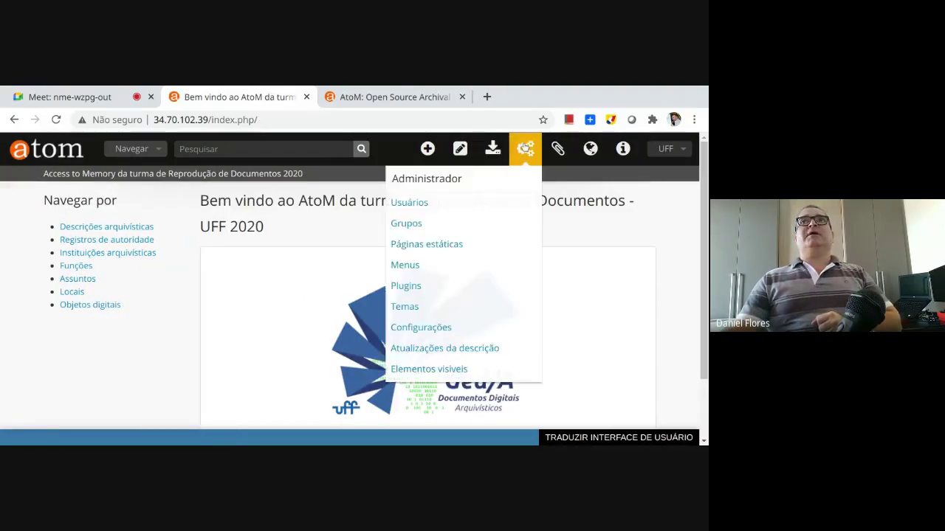
{"action": "left_click", "coordinate": [408, 203]}
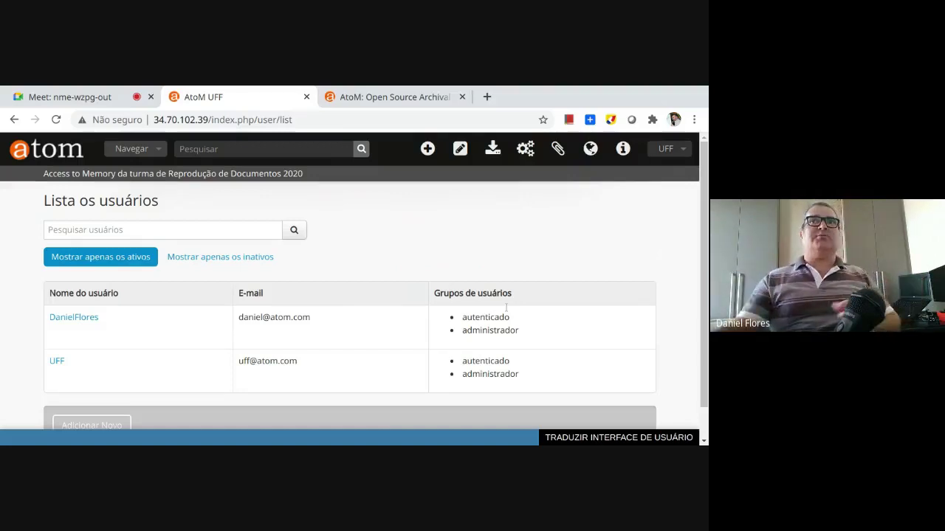
{"action": "left_click_drag", "start_coordinate": [481, 331], "coordinate": [519, 331]}
{"action": "left_click_drag", "start_coordinate": [470, 369], "coordinate": [512, 361]}
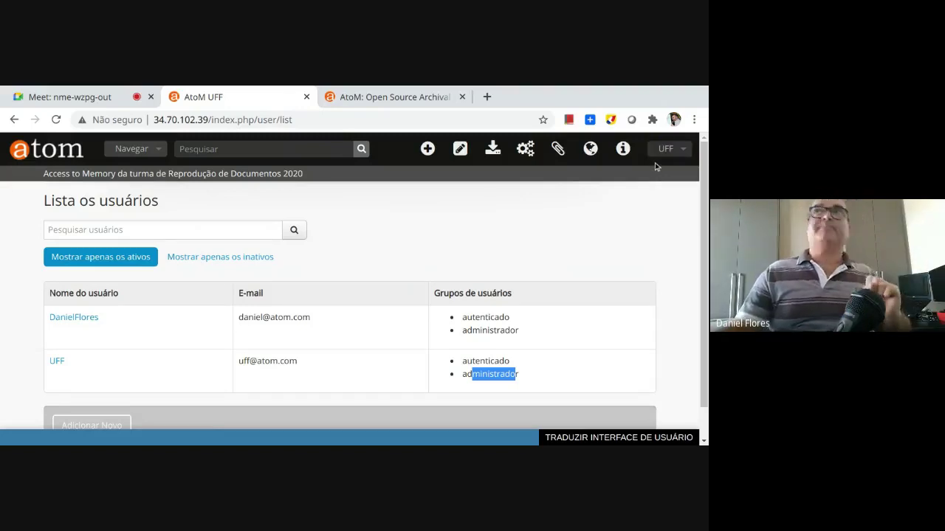
Log out of AtoM from the logged-in account menu
{"action": "left_click", "coordinate": [663, 151]}
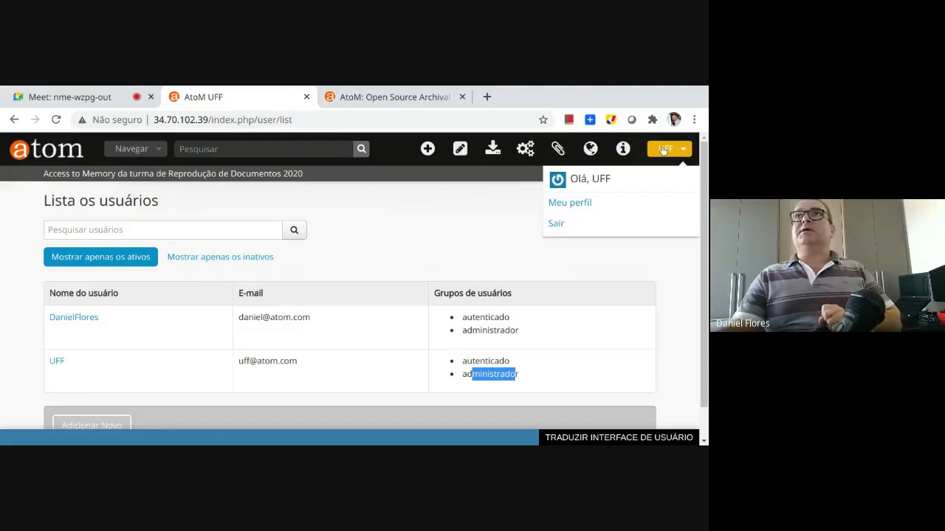
{"action": "left_click", "coordinate": [552, 223]}
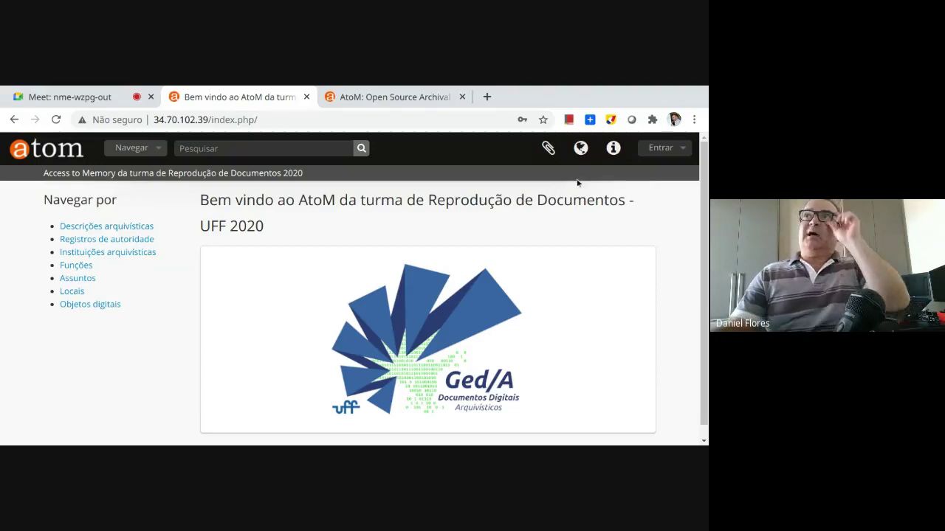
Open the Entrar login panel and fill in the saved account e-mail
{"action": "left_click", "coordinate": [665, 149]}
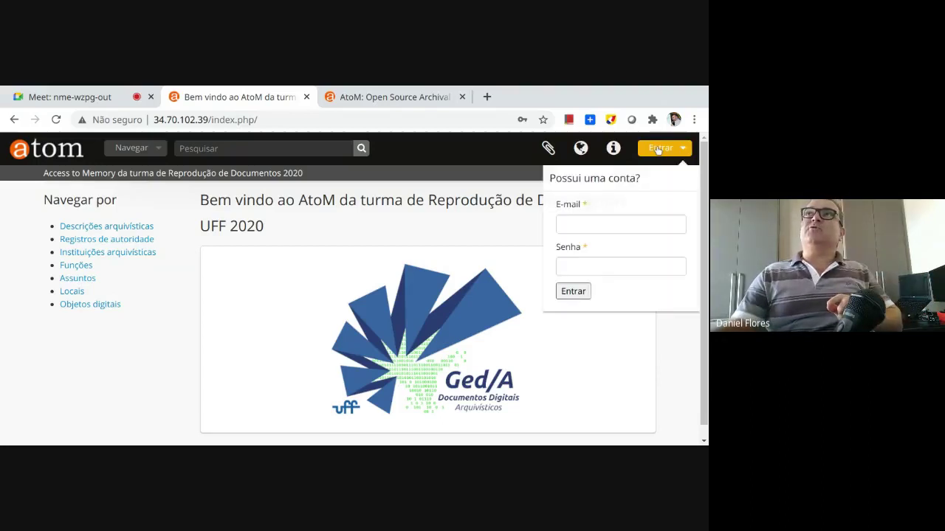
{"action": "left_click", "coordinate": [596, 216]}
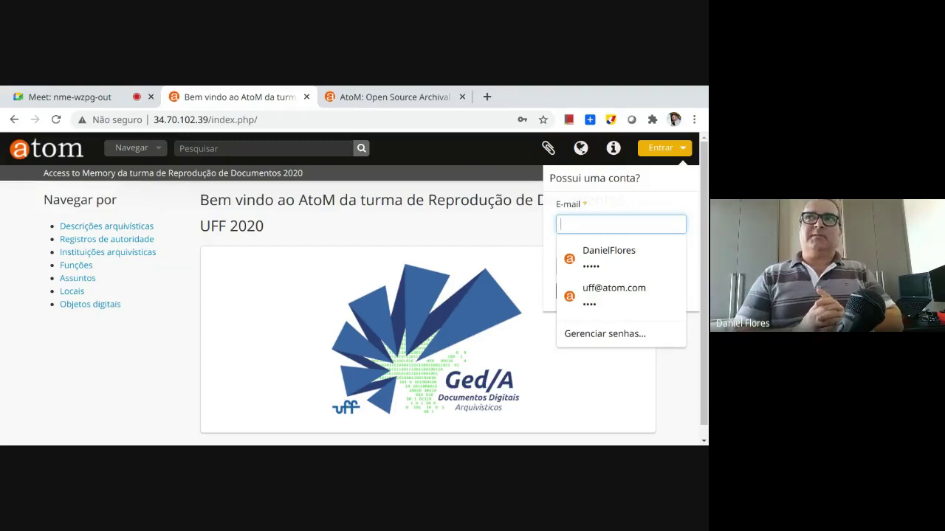
{"action": "type", "text": "da"}
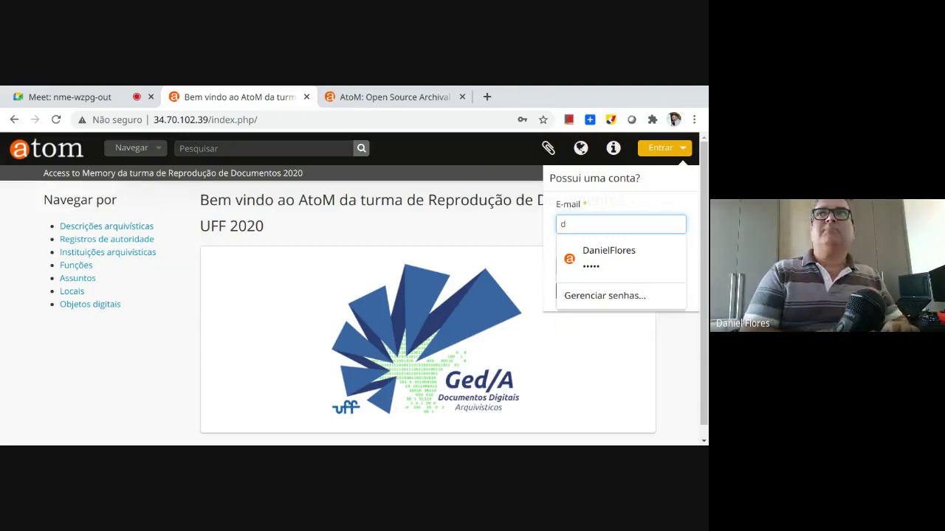
{"action": "key", "text": "BackSpace"}
{"action": "type", "text": "daniel"}
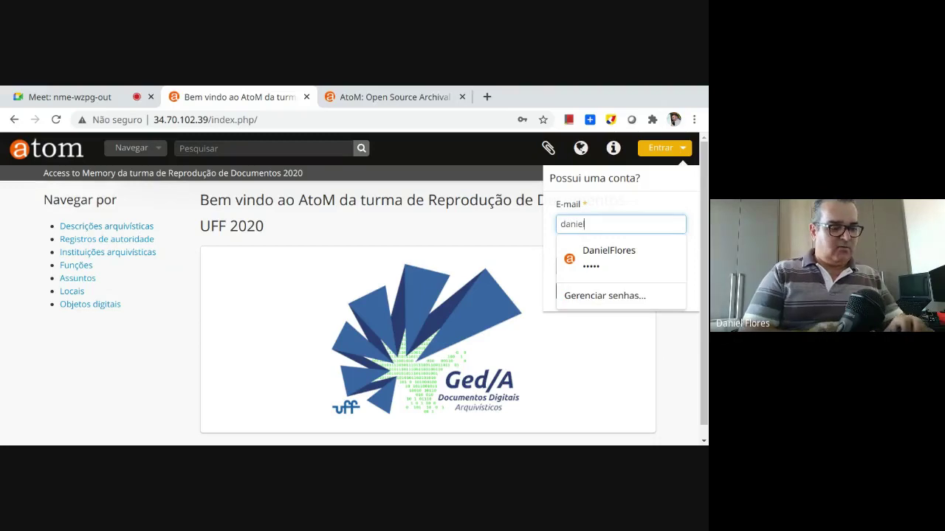
{"action": "type", "text": "@"}
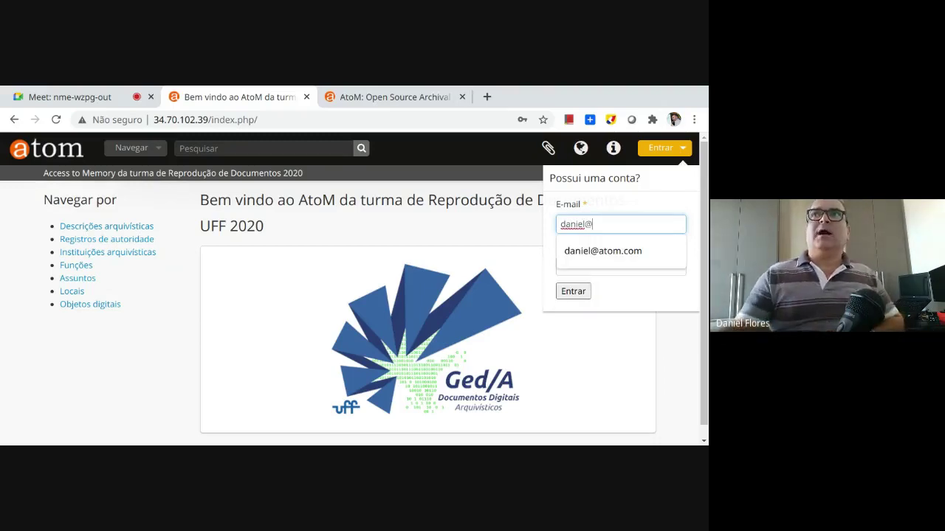
{"action": "left_click", "coordinate": [611, 252]}
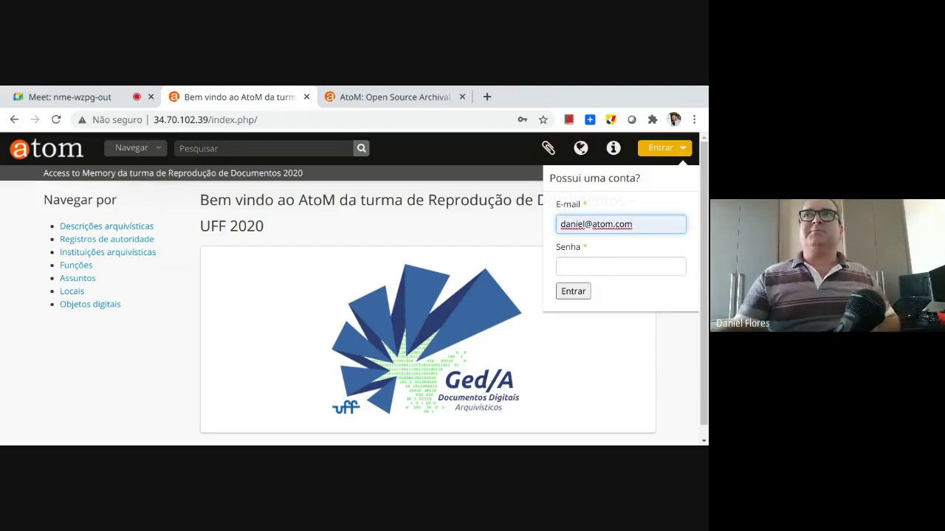
Enter the account password, sign in, and let Chrome save the password
{"action": "left_click", "coordinate": [606, 263]}
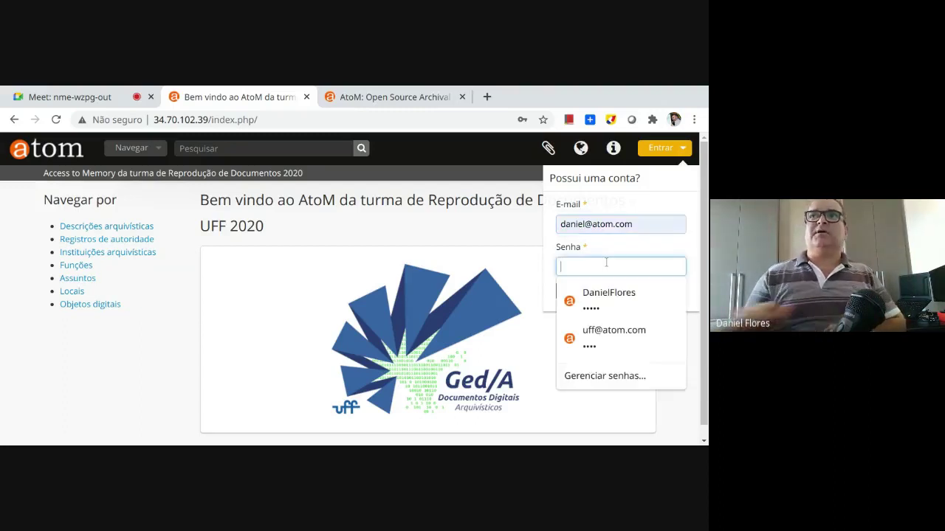
{"action": "type", "text": "•••••"}
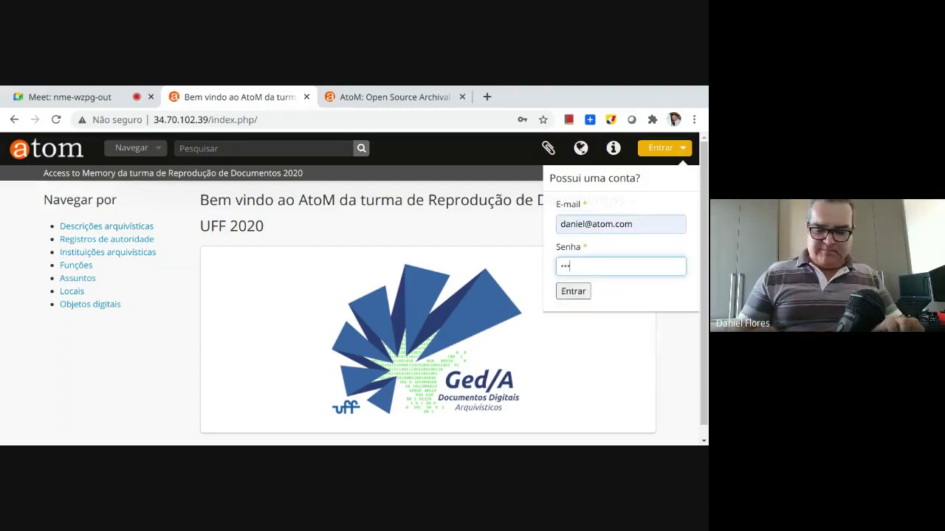
{"action": "left_click", "coordinate": [570, 292]}
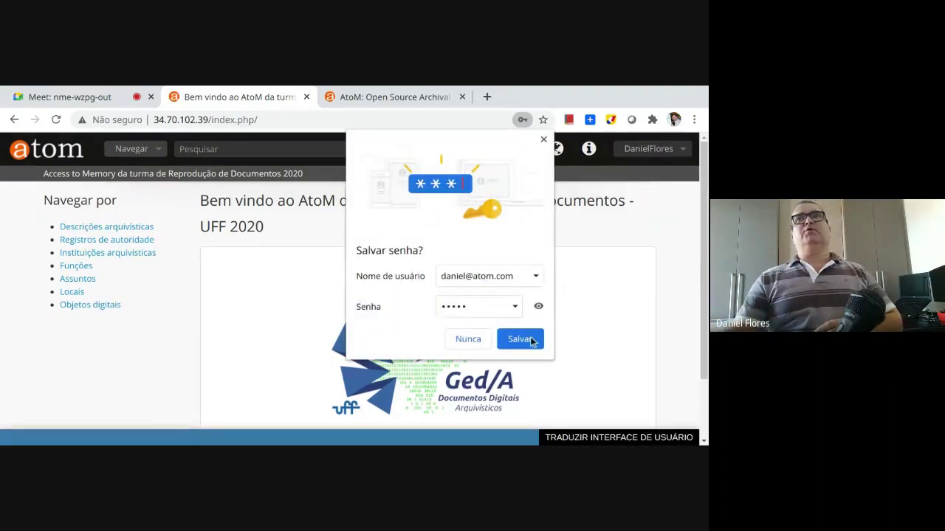
{"action": "left_click", "coordinate": [521, 345]}
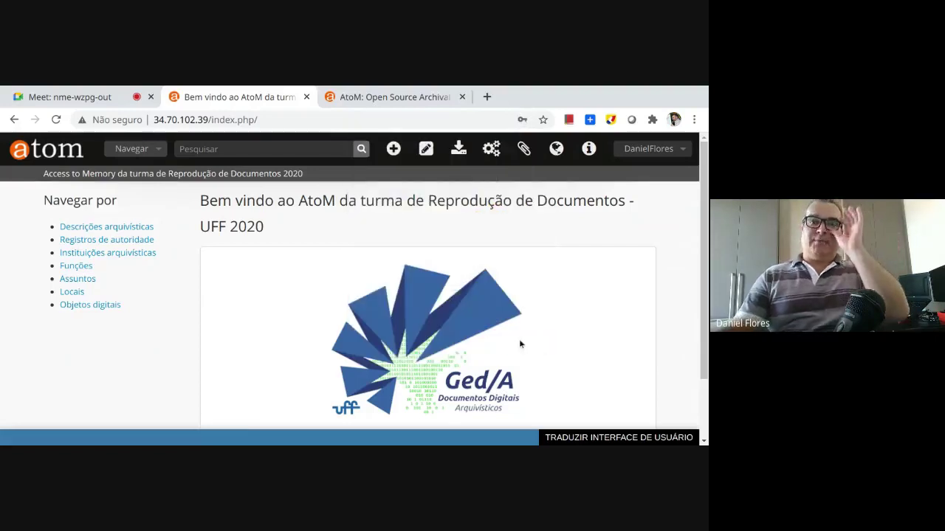
{"action": "left_click", "coordinate": [640, 150]}
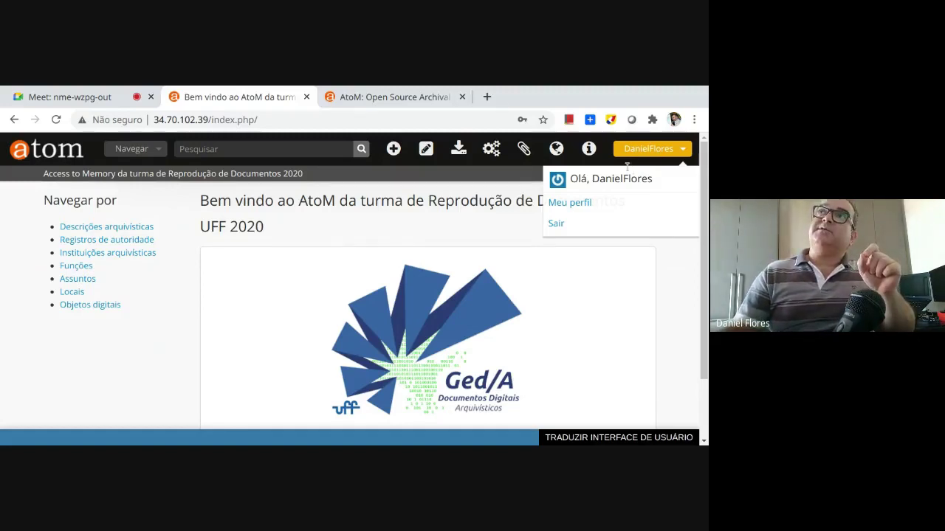
{"action": "left_click", "coordinate": [578, 205]}
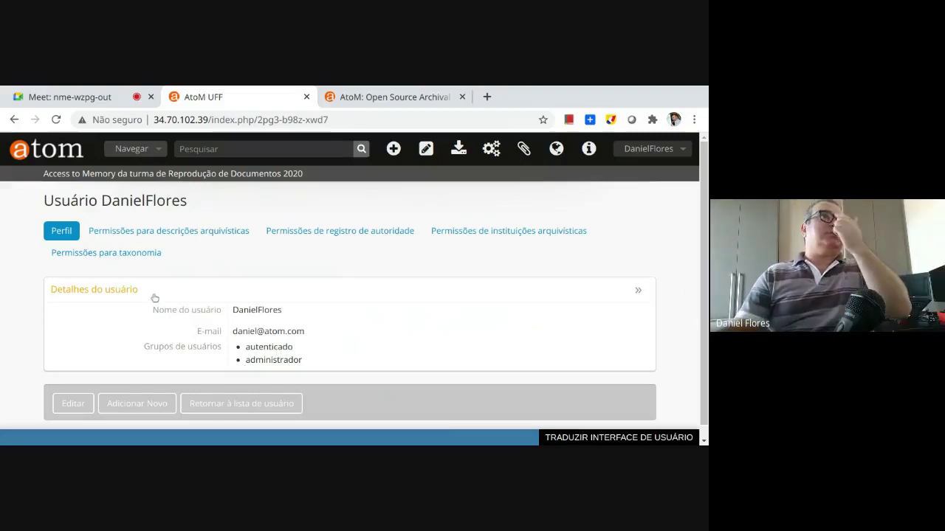
{"action": "left_click", "coordinate": [211, 232]}
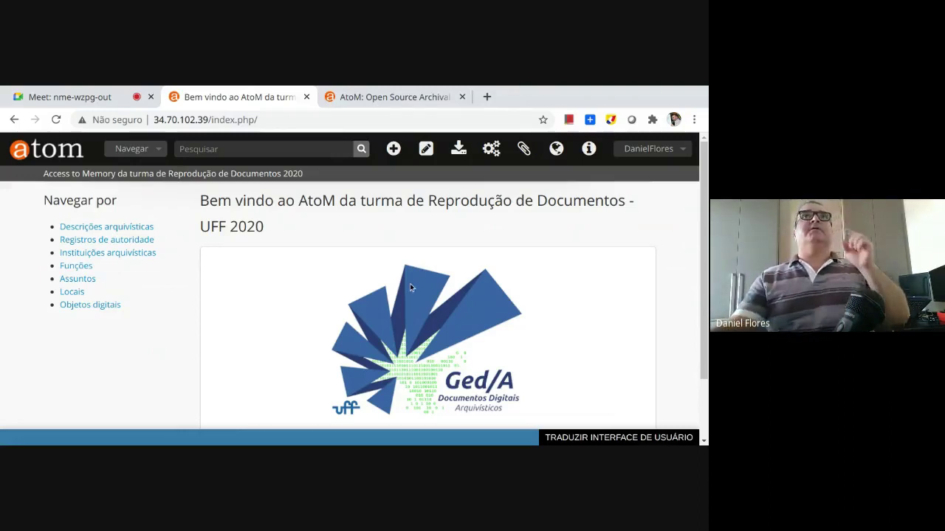
Start a new Instituições arquivísticas record and expand its Área de identificação
{"action": "left_click", "coordinate": [393, 149]}
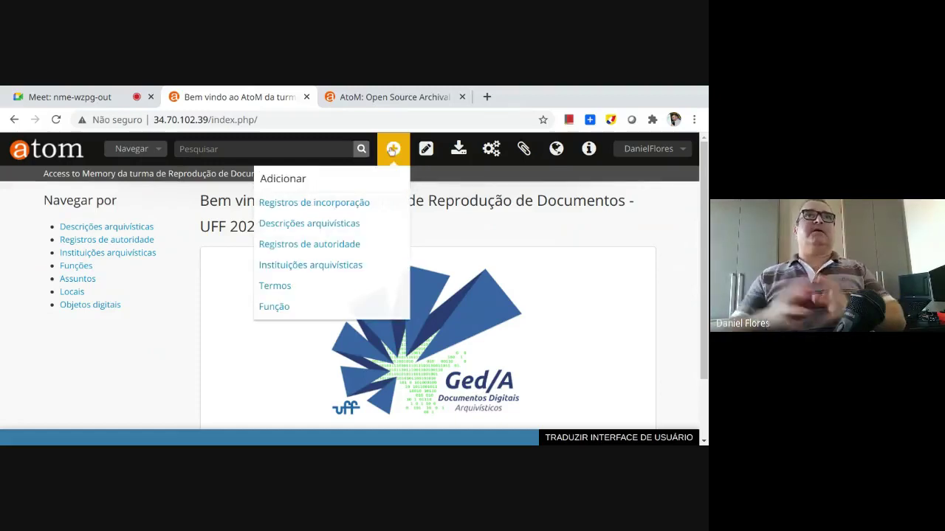
{"action": "left_click", "coordinate": [316, 266]}
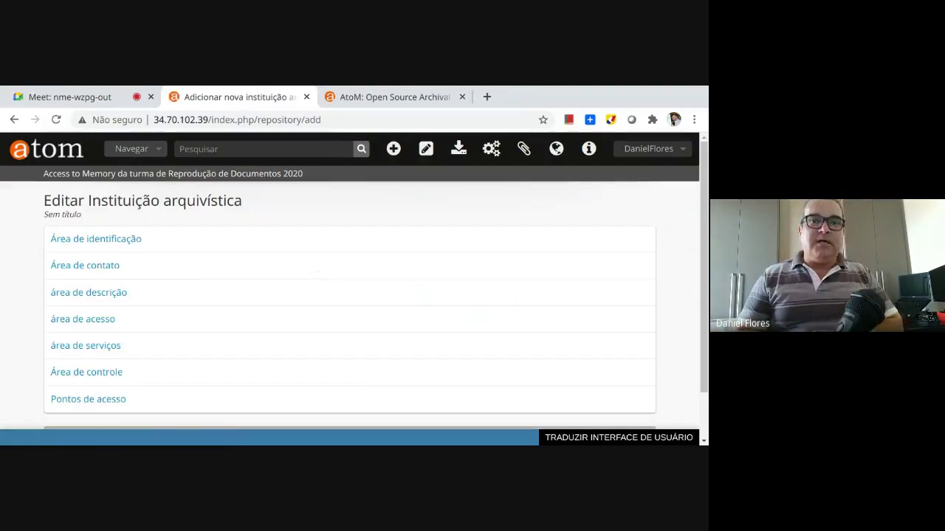
{"action": "left_click", "coordinate": [393, 148]}
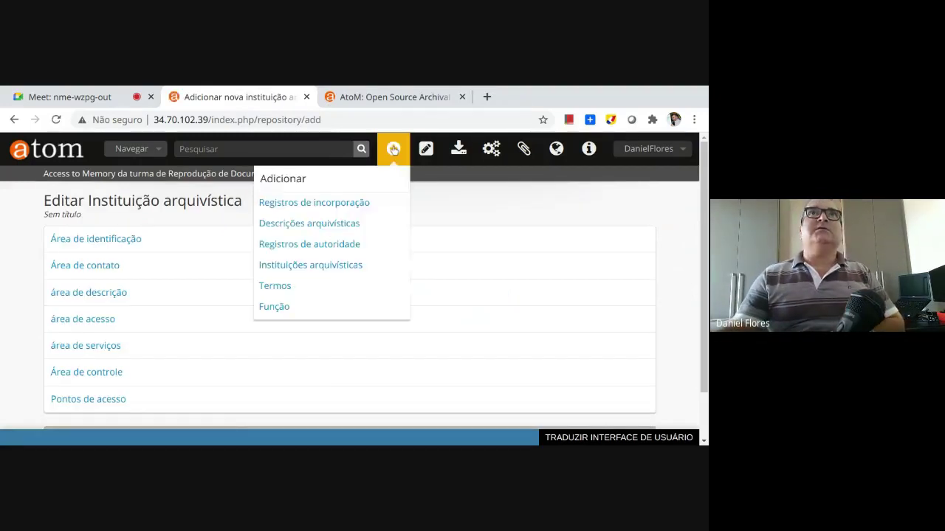
{"action": "left_click", "coordinate": [337, 267]}
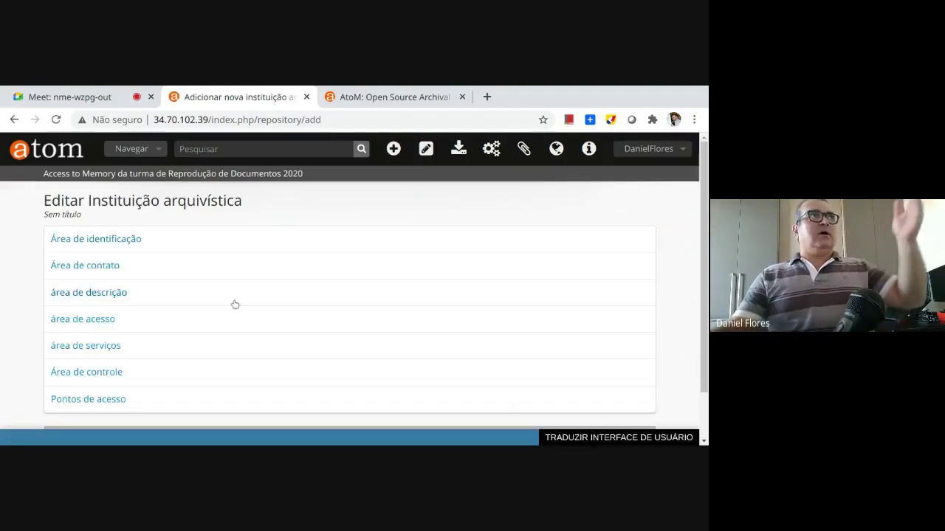
{"action": "left_click", "coordinate": [111, 245]}
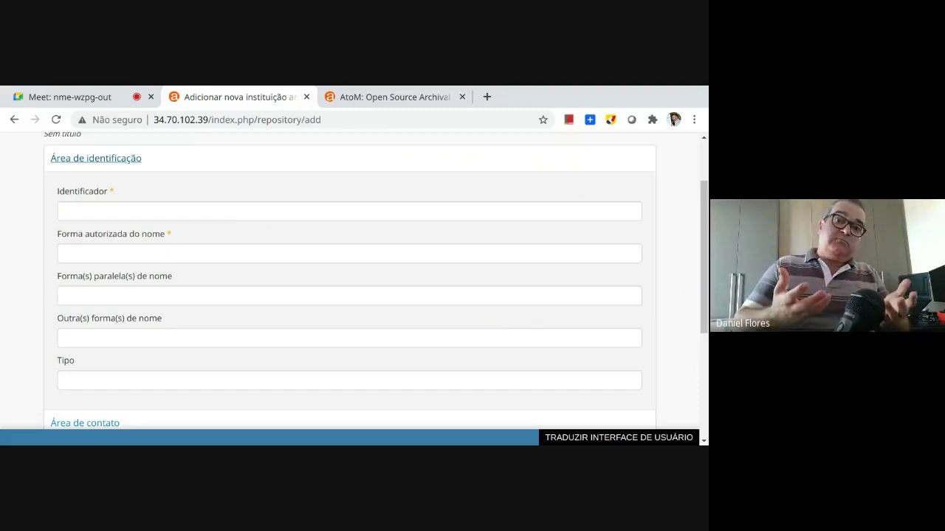
Set identifier DF, the person's name as authorized form, and its surname-first parallel form
{"action": "left_click", "coordinate": [111, 211]}
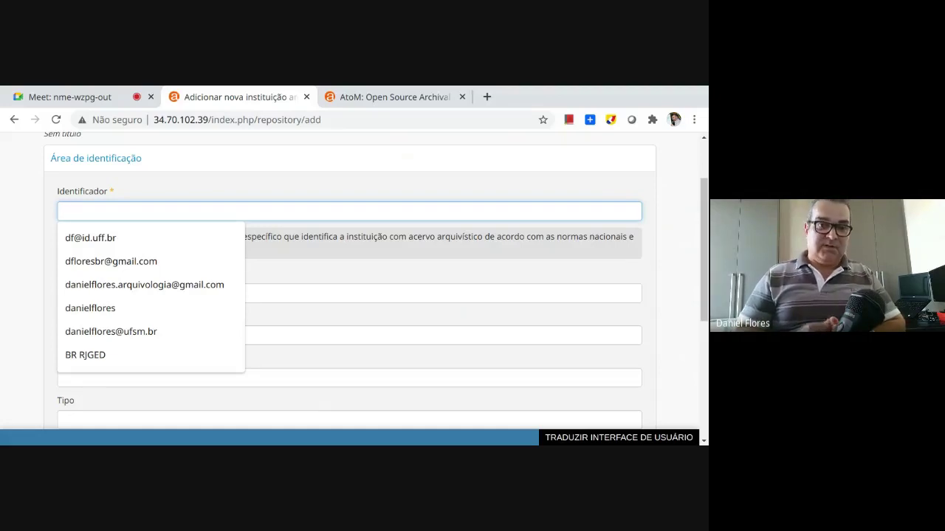
{"action": "type", "text": "DF"}
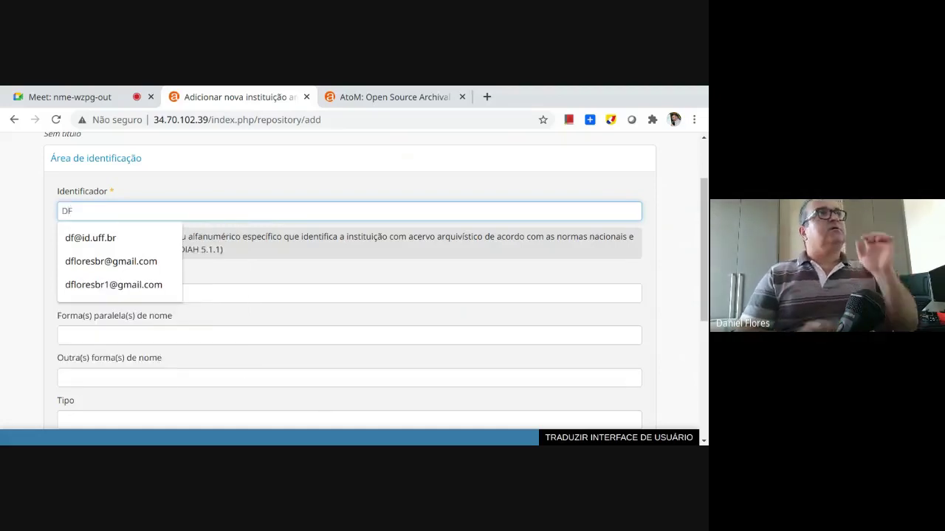
{"action": "key", "text": "Tab"}
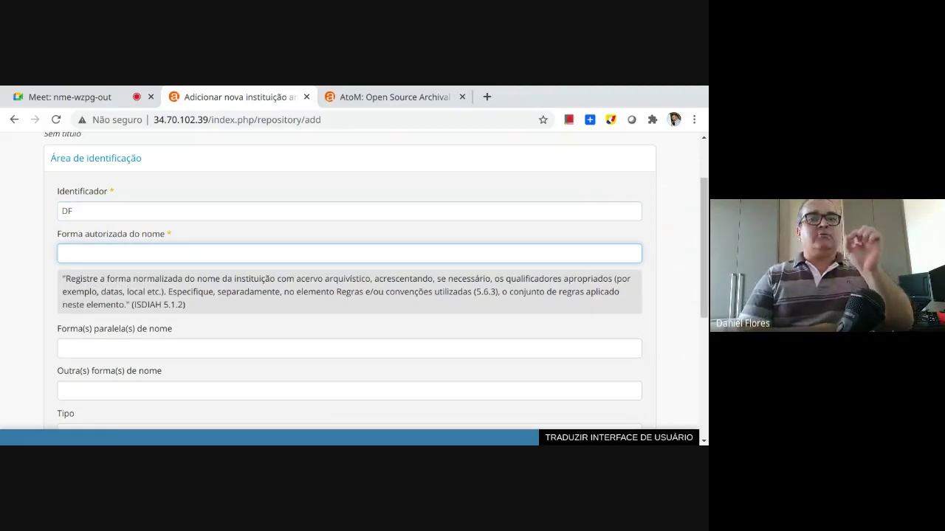
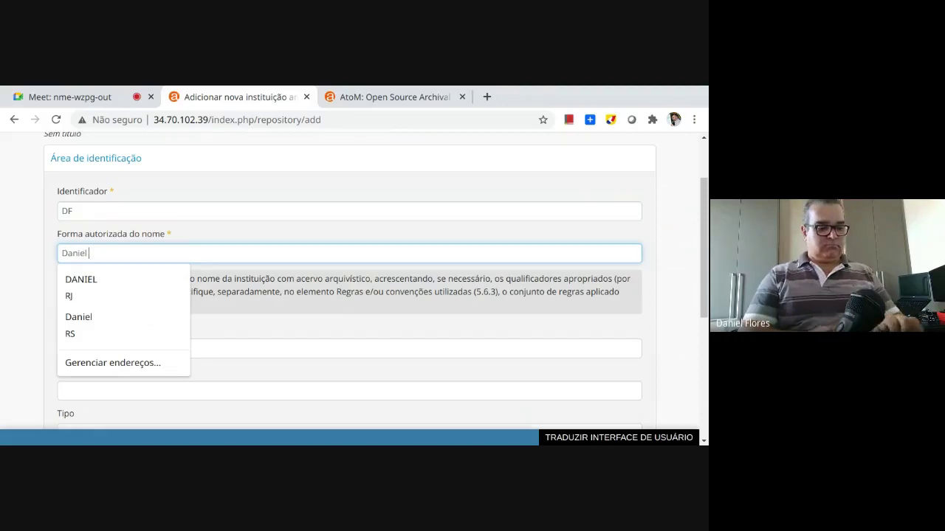
{"action": "key", "text": "Tab"}
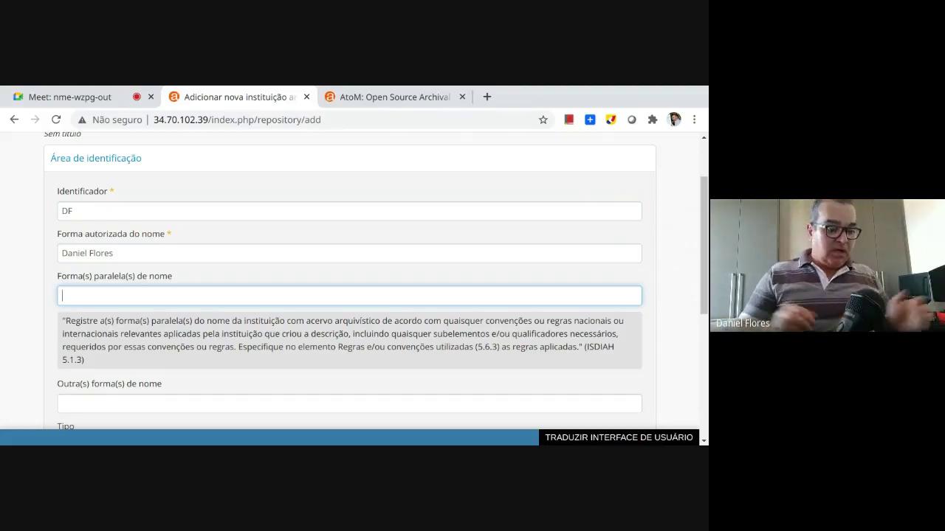
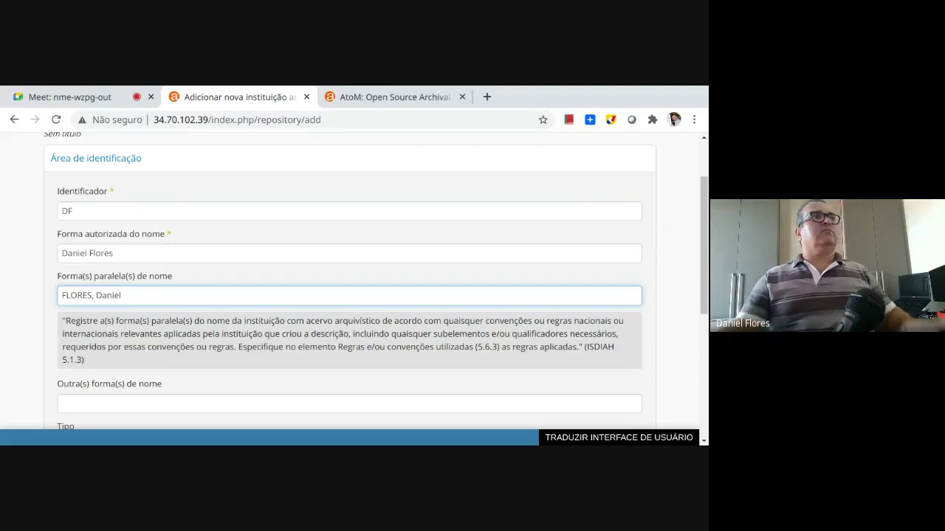
{"action": "key", "text": "Return"}
{"action": "left_click", "coordinate": [12, 281]}
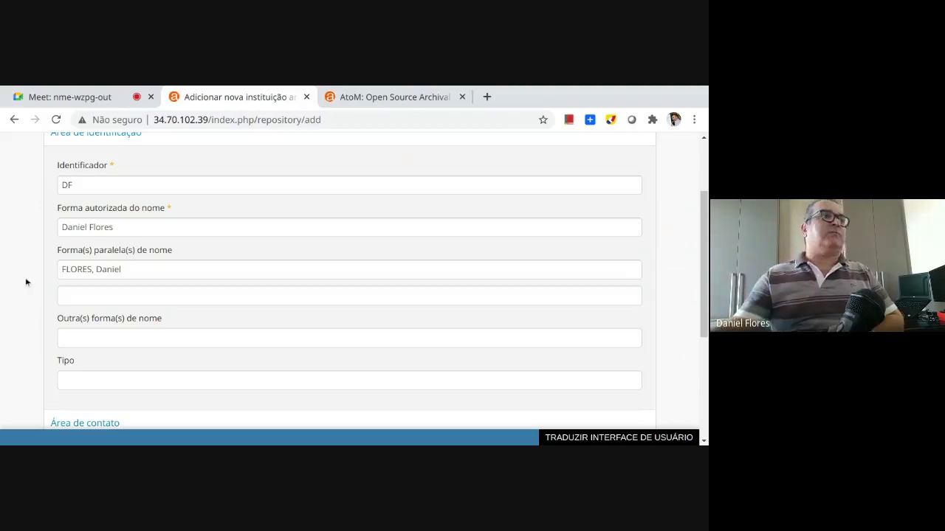
{"action": "scroll", "coordinate": [29, 314], "scroll_direction": "down", "scroll_amount": 1}
{"action": "scroll", "coordinate": [27, 320], "scroll_direction": "down", "scroll_amount": 1}
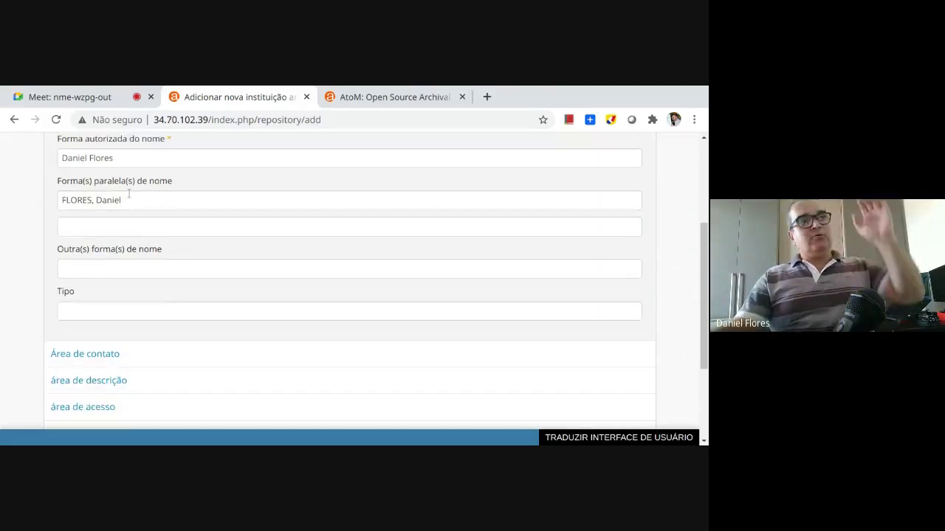
Choose Particular as the institution type and create the archival institution record
{"action": "left_click", "coordinate": [78, 305]}
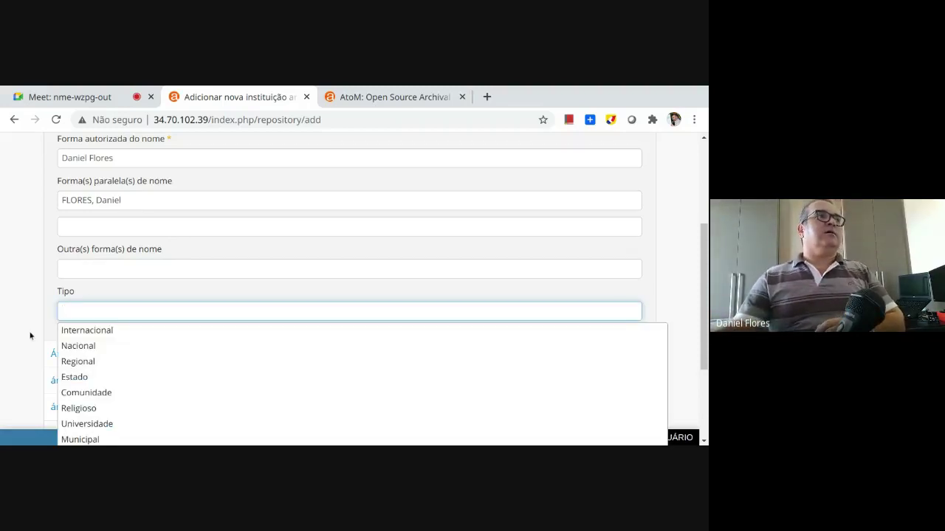
{"action": "scroll", "coordinate": [30, 337], "scroll_direction": "down", "scroll_amount": 2}
{"action": "scroll", "coordinate": [28, 361], "scroll_direction": "down", "scroll_amount": 1}
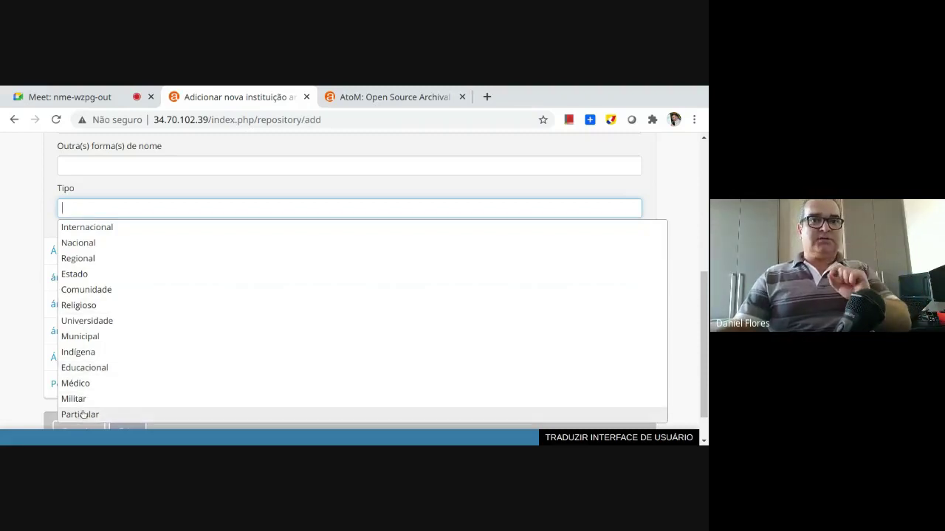
{"action": "left_click", "coordinate": [83, 415]}
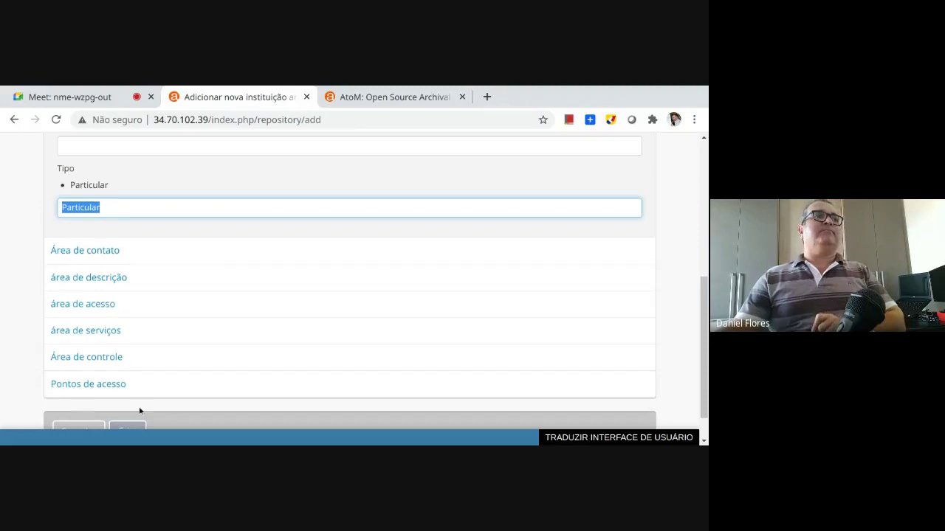
{"action": "scroll", "coordinate": [140, 407], "scroll_direction": "down", "scroll_amount": 1}
{"action": "left_click", "coordinate": [127, 390]}
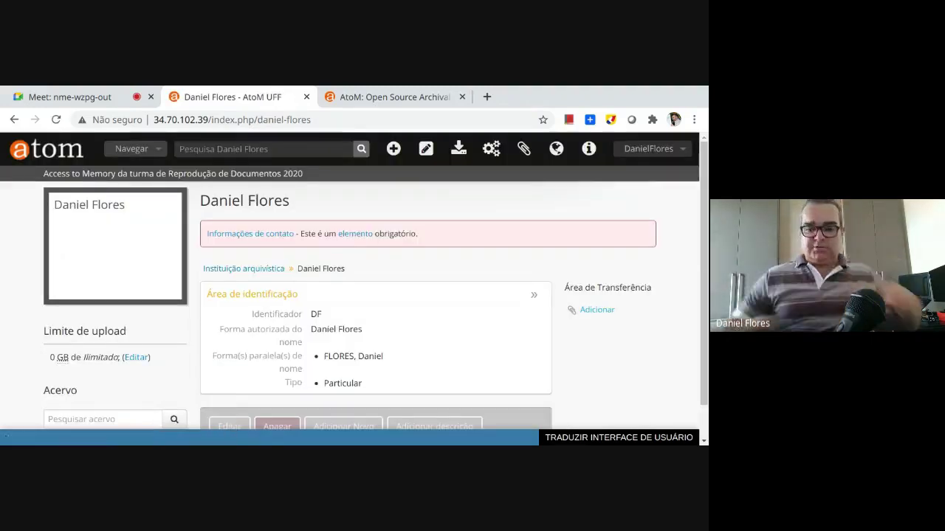
Zoom the page out to 90% and open the institution's Editar tema form
{"action": "key", "text": "ctrl+minus"}
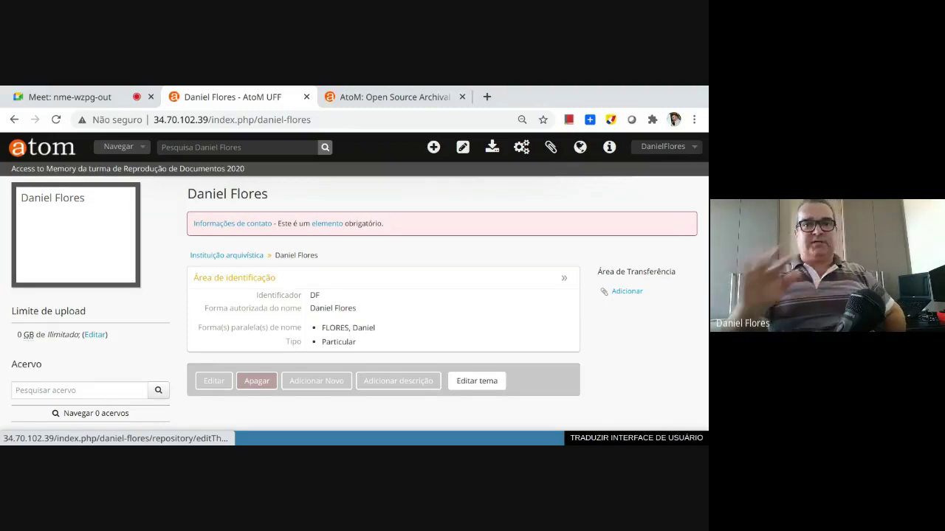
{"action": "left_click", "coordinate": [477, 381]}
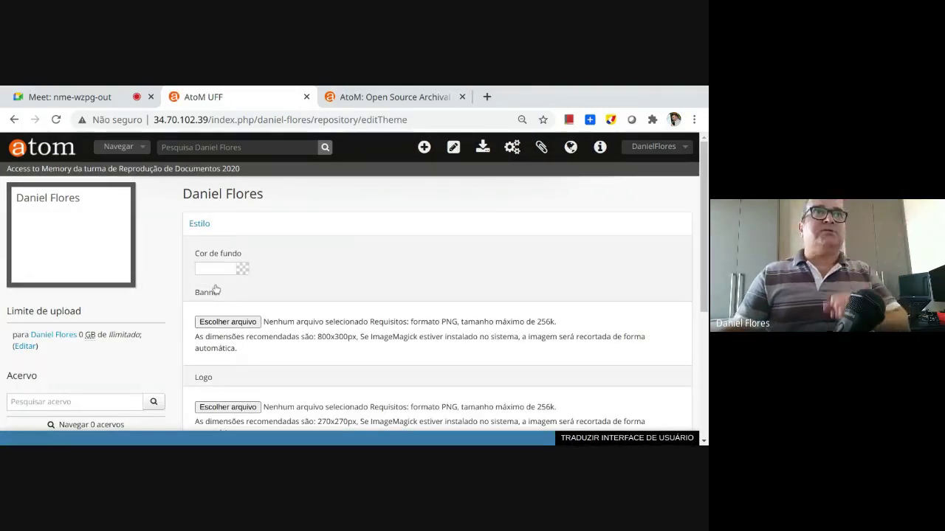
Set the theme's background colour to purple #8075f5
{"action": "left_click", "coordinate": [242, 269]}
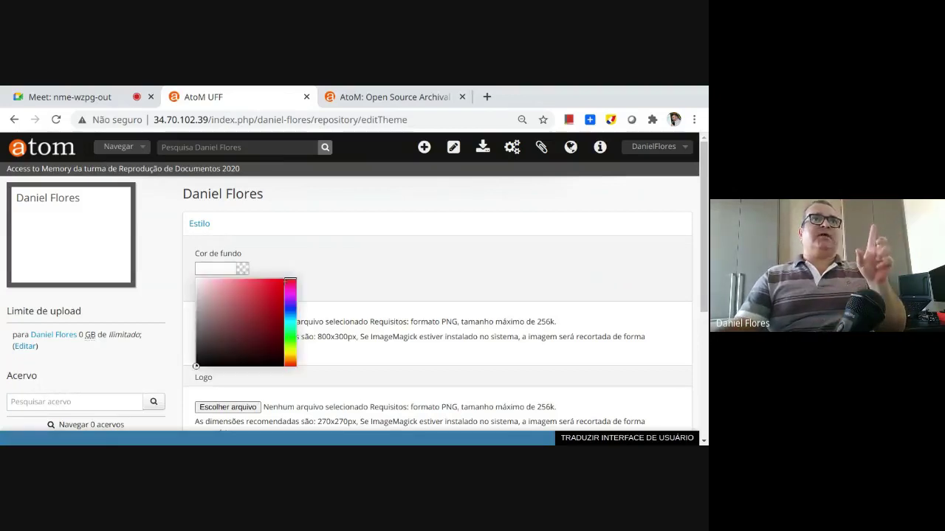
{"action": "left_click", "coordinate": [288, 302]}
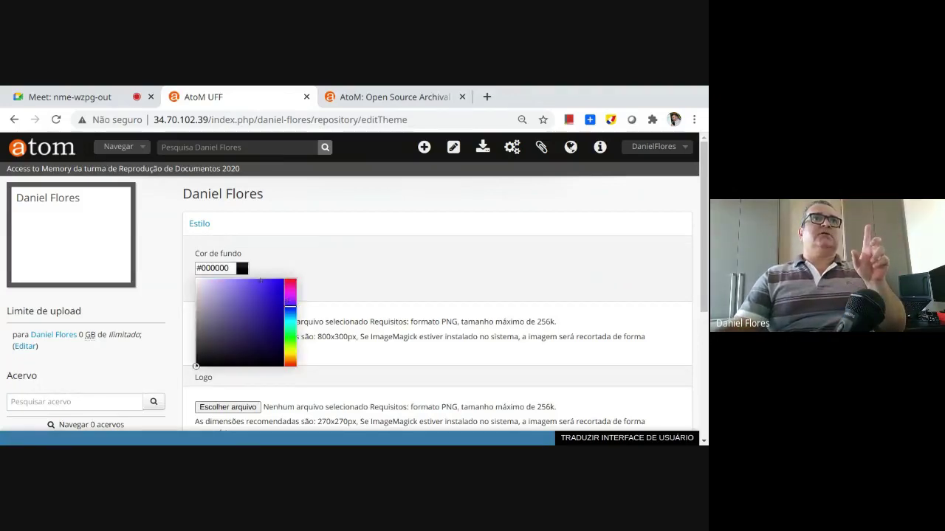
{"action": "mouse_move", "coordinate": [260, 280]}
{"action": "left_mouse_down"}
{"action": "mouse_move", "coordinate": [270, 285]}
{"action": "mouse_move", "coordinate": [242, 282]}
{"action": "left_mouse_up"}
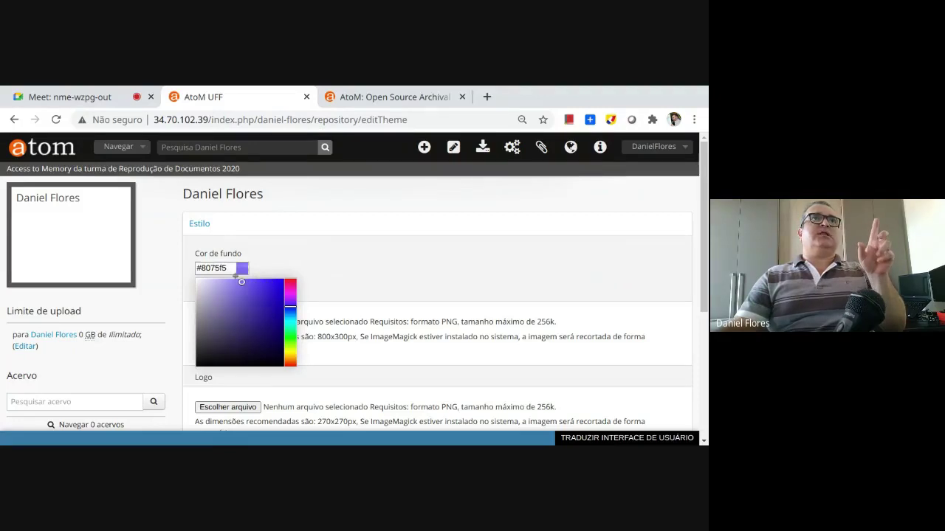
{"action": "left_click", "coordinate": [319, 273]}
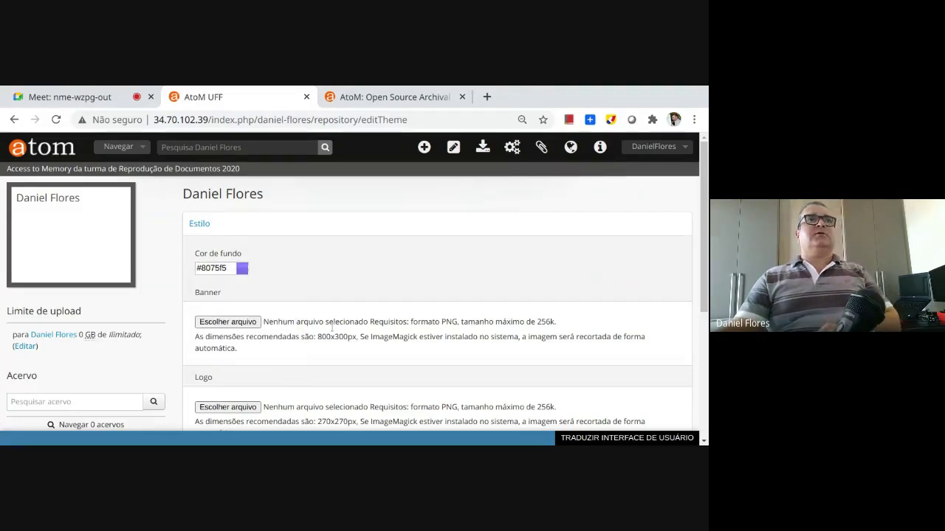
Look over the banner upload field, its PNG requirements and the interface translation panel
{"action": "scroll", "coordinate": [332, 327], "scroll_direction": "down", "scroll_amount": 1}
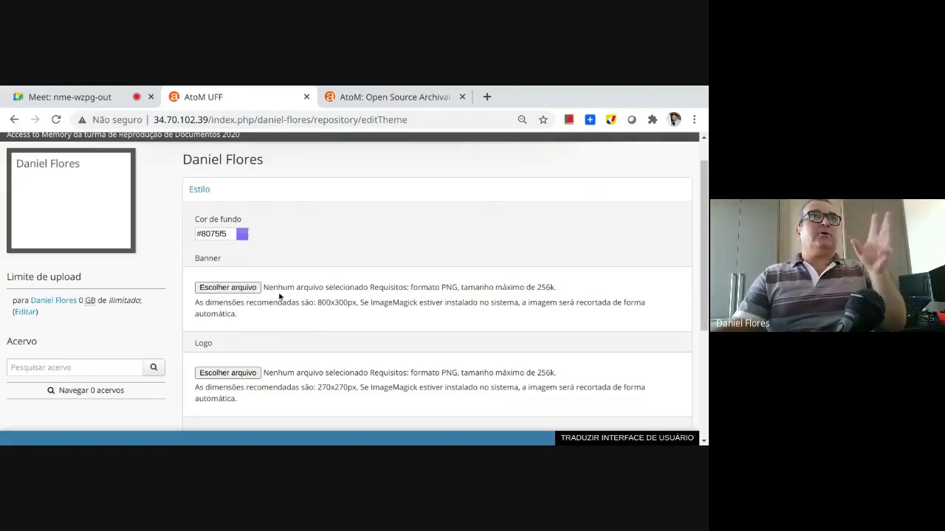
{"action": "double_click", "coordinate": [449, 287]}
{"action": "left_click", "coordinate": [538, 287]}
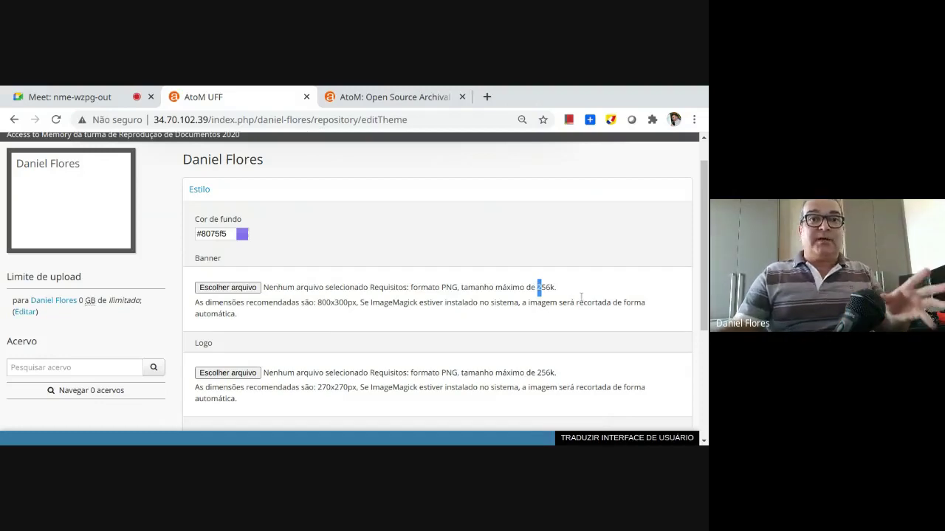
{"action": "left_click", "coordinate": [316, 294]}
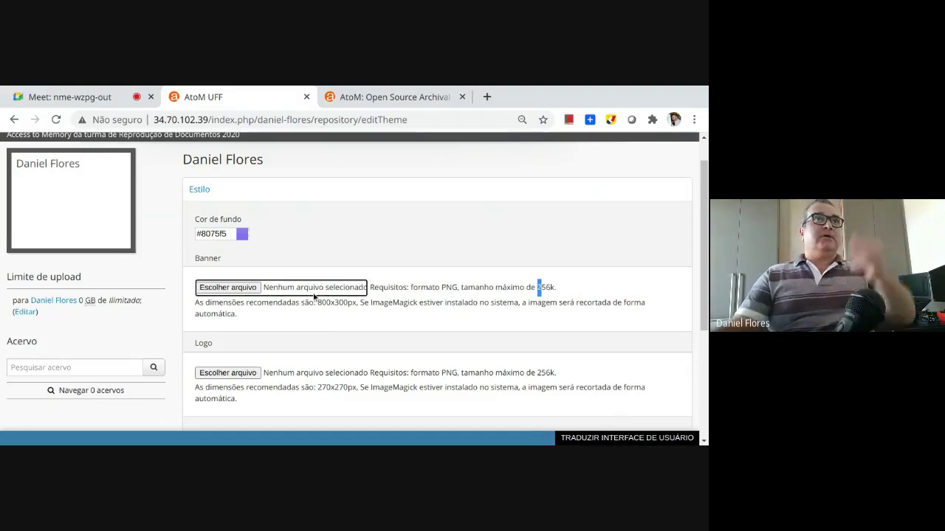
{"action": "scroll", "coordinate": [314, 293], "scroll_direction": "down", "scroll_amount": 1}
{"action": "left_click", "coordinate": [295, 317]}
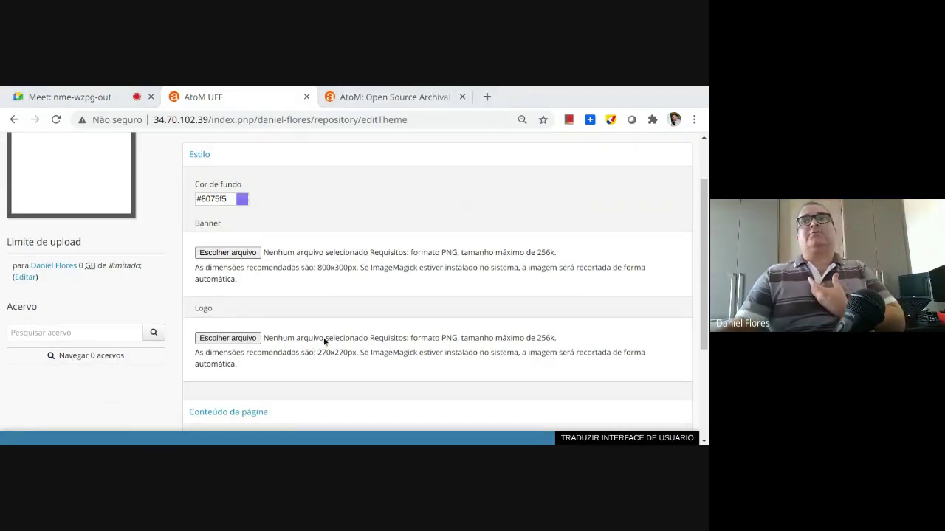
{"action": "left_click", "coordinate": [603, 437]}
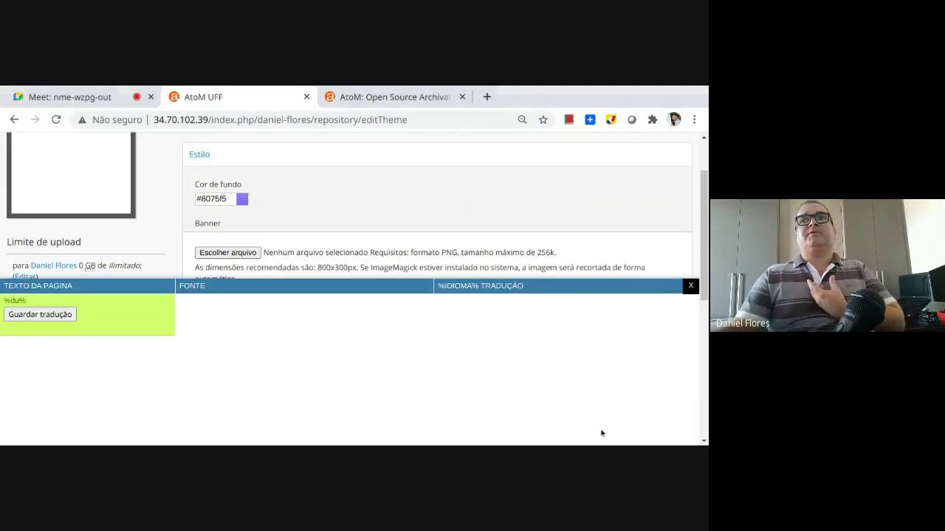
{"action": "left_click", "coordinate": [690, 286]}
{"action": "scroll", "coordinate": [283, 347], "scroll_direction": "down", "scroll_amount": 5}
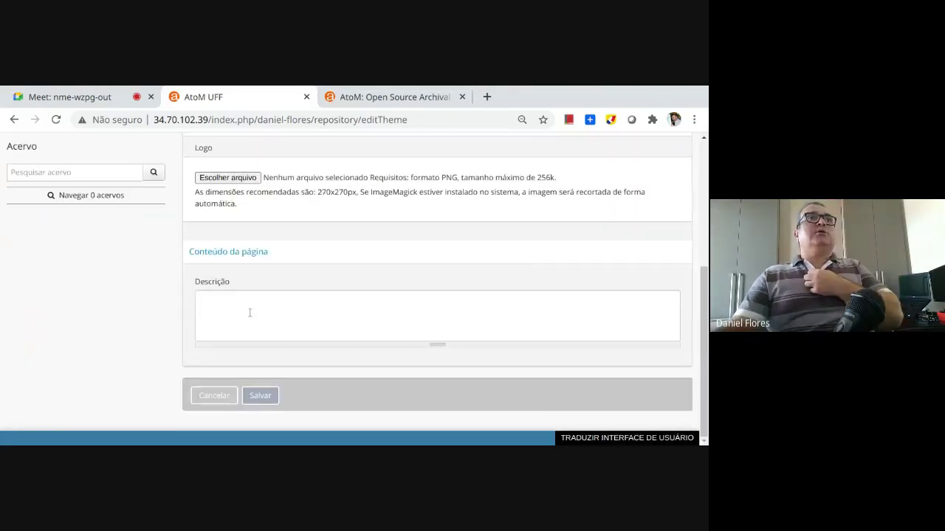
Write the page description 'Esta é a Instituição do' followed by the professor's name
{"action": "left_click", "coordinate": [261, 303]}
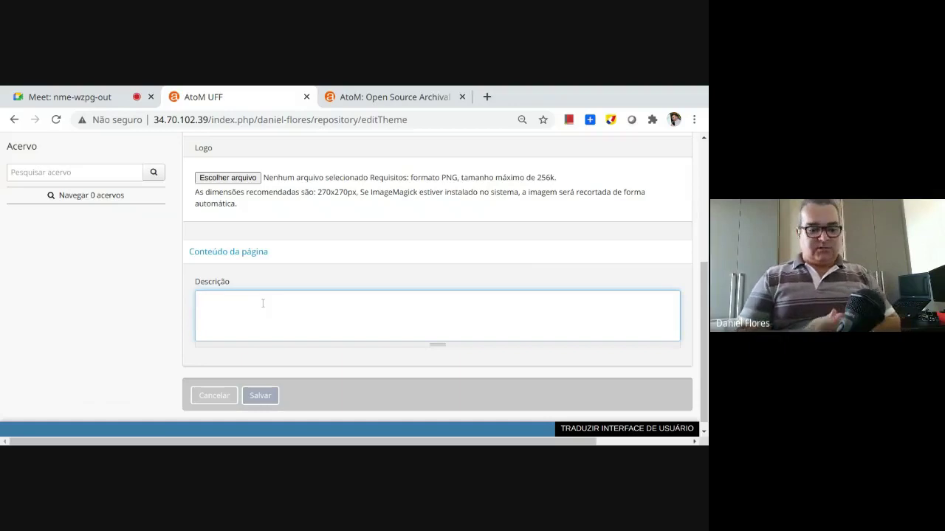
{"action": "type", "text": "Esta"}
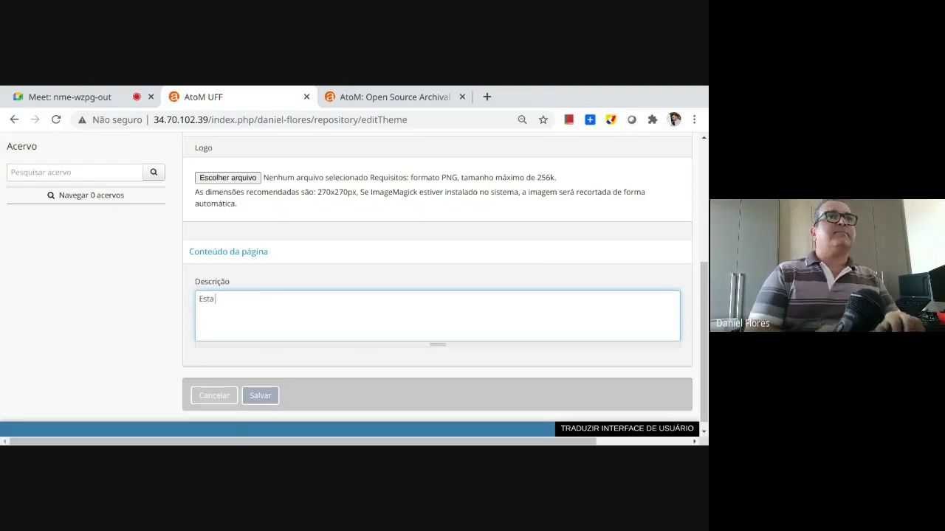
{"action": "type", "text": " é a Instituiç"}
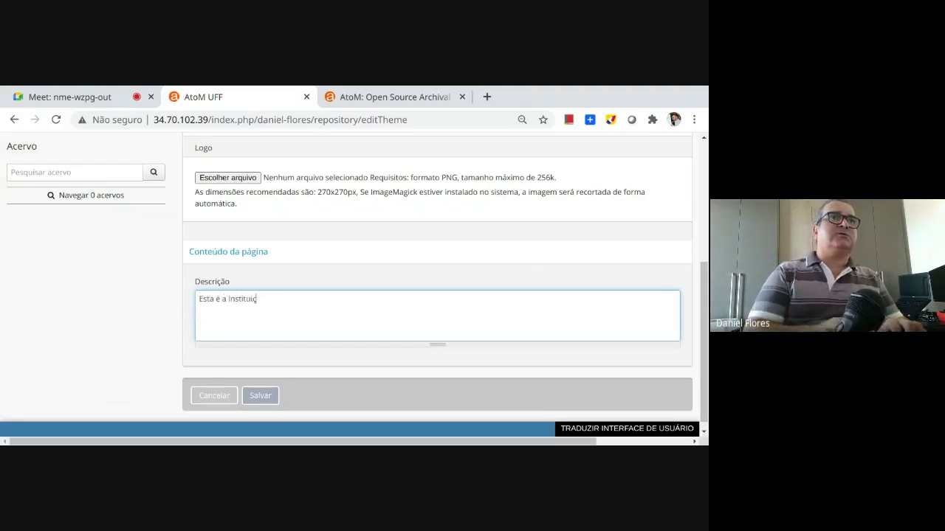
{"action": "type", "text": "ão do D"}
{"action": "key", "text": "BackSpace"}
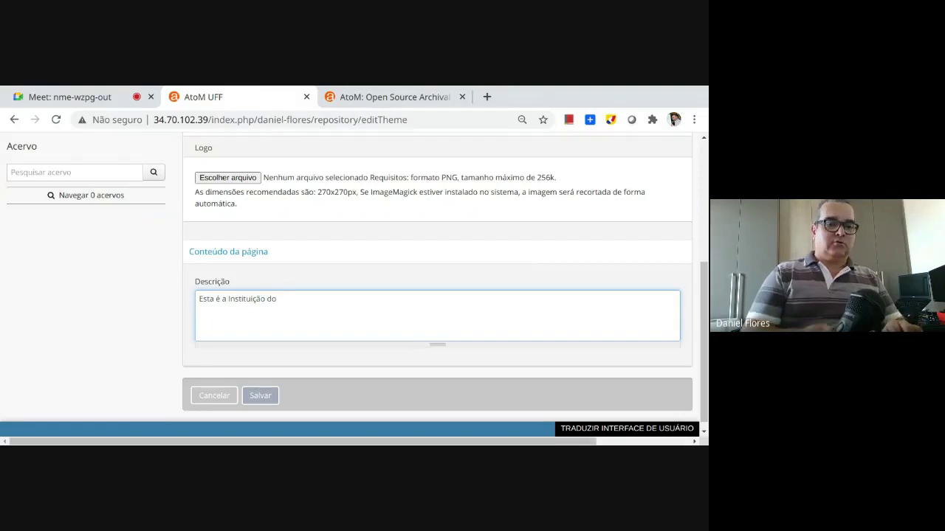
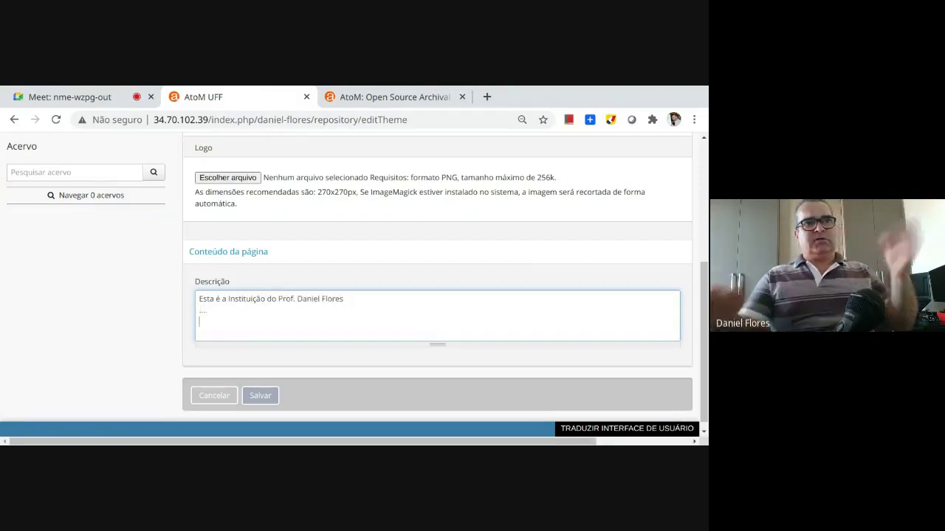
Save the theme and check the purple background and new description on the institution page
{"action": "left_click", "coordinate": [258, 397]}
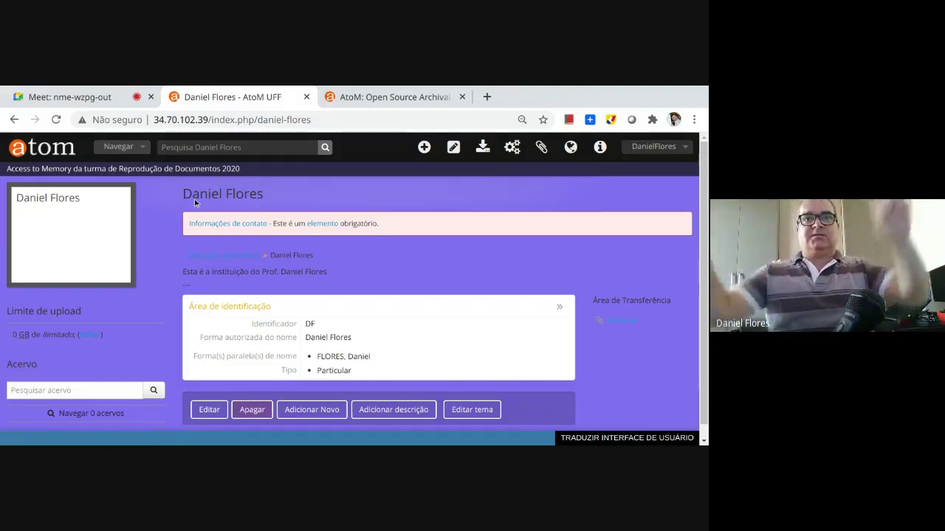
{"action": "scroll", "coordinate": [330, 311], "scroll_direction": "down", "scroll_amount": 1}
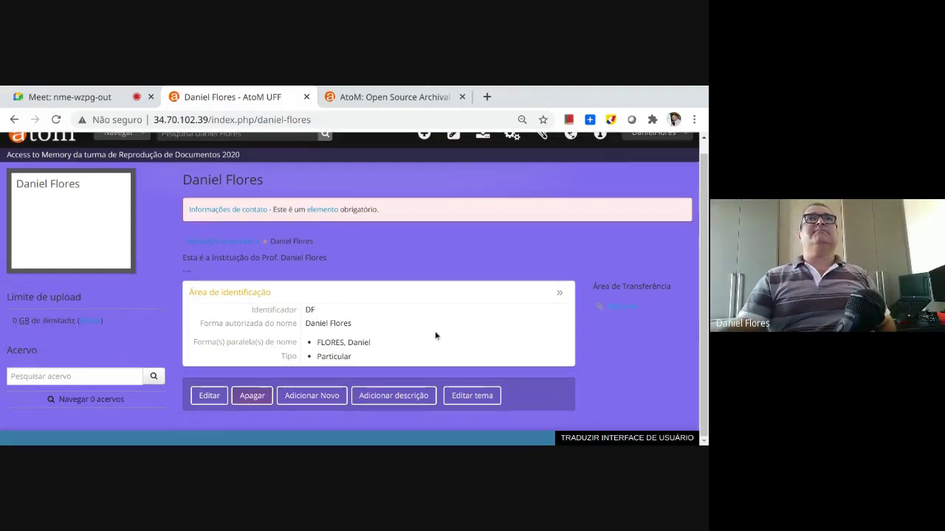
{"action": "scroll", "coordinate": [435, 335], "scroll_direction": "up", "scroll_amount": 1}
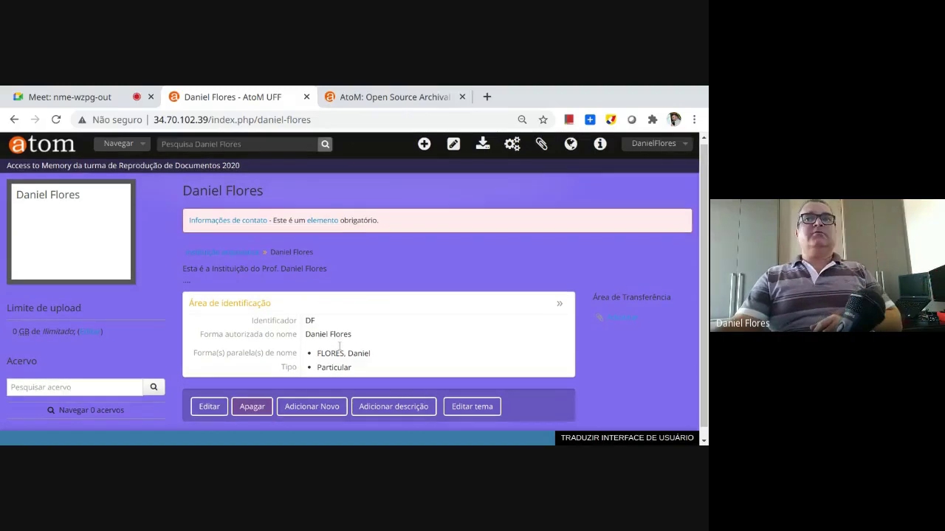
{"action": "scroll", "coordinate": [252, 410], "scroll_direction": "down", "scroll_amount": 1}
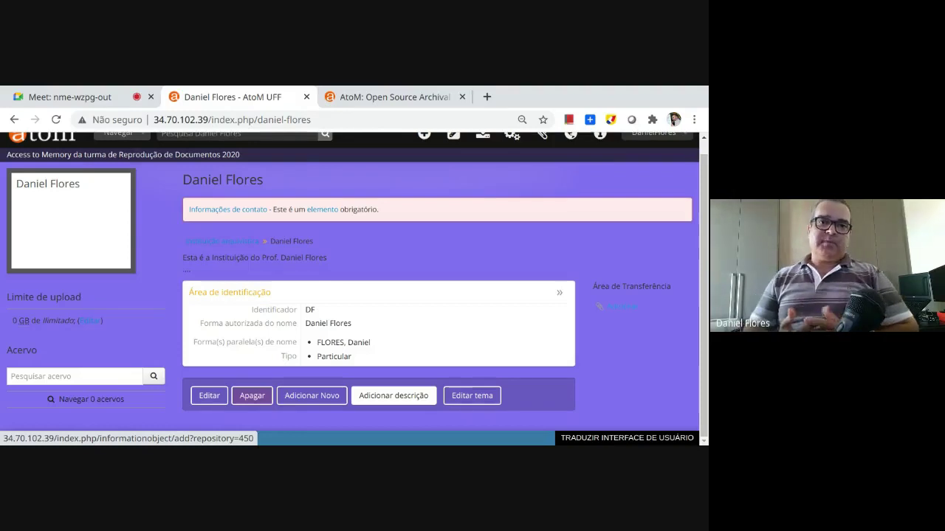
{"action": "scroll", "coordinate": [411, 238], "scroll_direction": "up", "scroll_amount": 1}
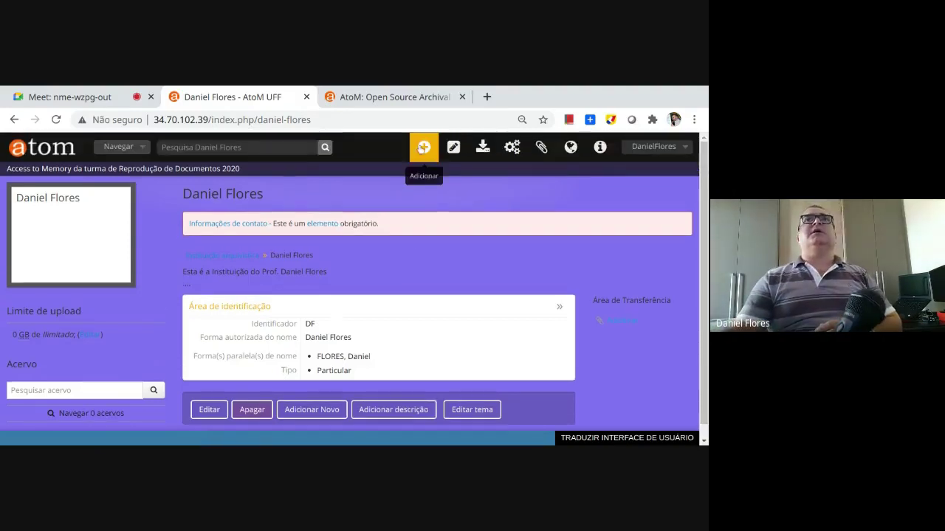
{"action": "left_click", "coordinate": [423, 148]}
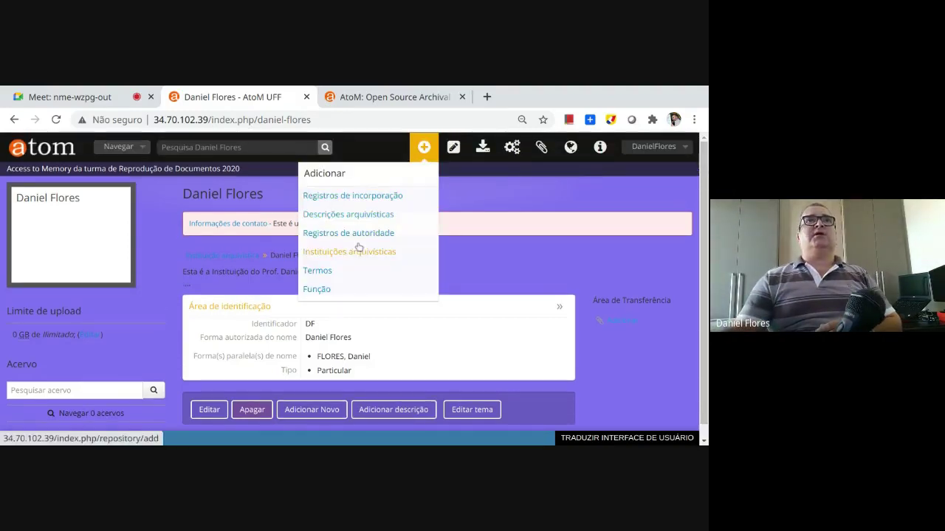
{"action": "left_click", "coordinate": [487, 253]}
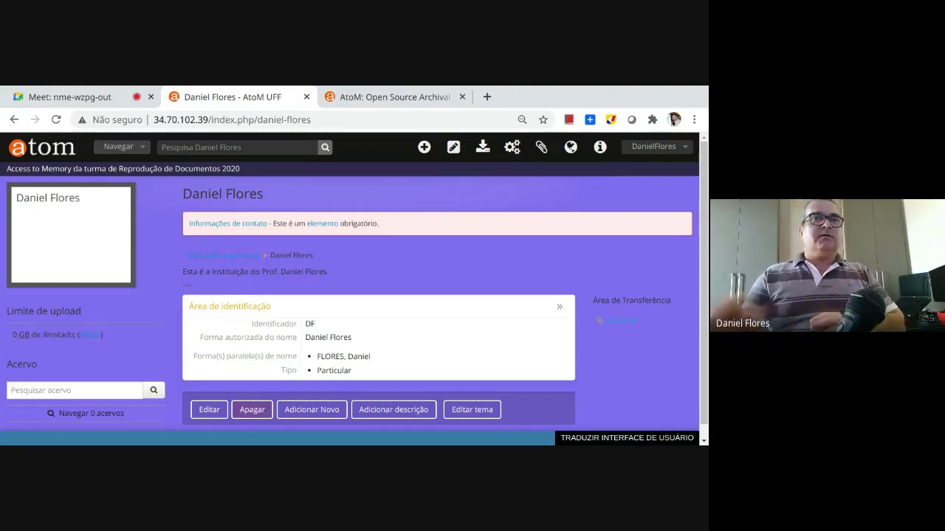
{"action": "scroll", "coordinate": [369, 321], "scroll_direction": "down", "scroll_amount": 1}
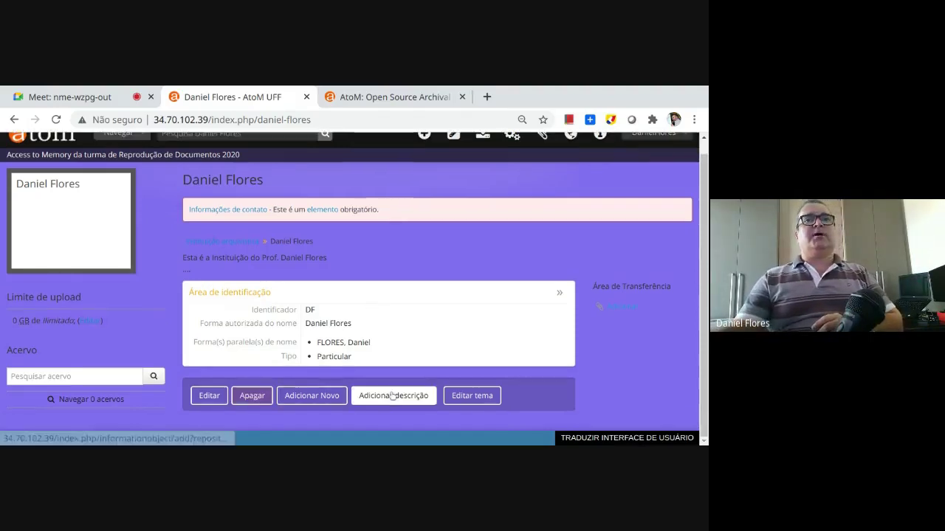
Start a new archival description for the institution with identifier CCDF
{"action": "left_click", "coordinate": [393, 395]}
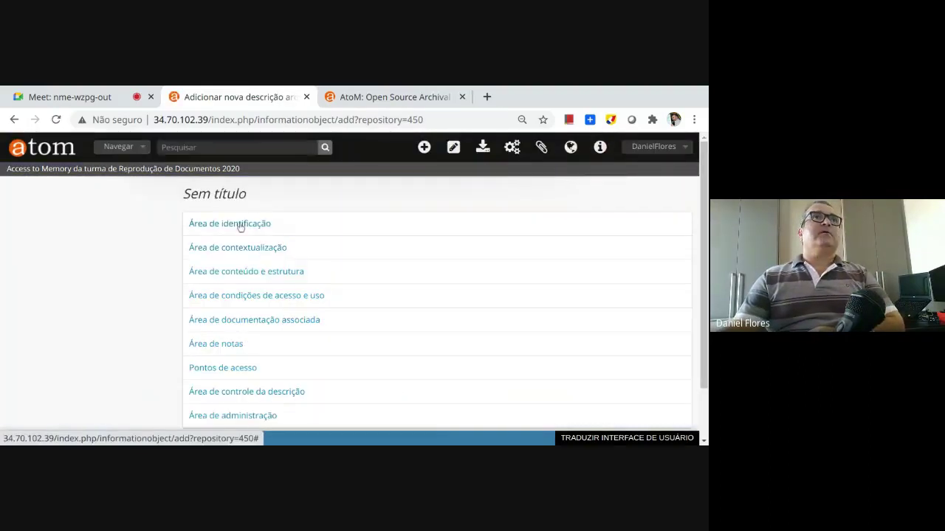
{"action": "left_click", "coordinate": [234, 223]}
{"action": "left_click", "coordinate": [223, 180]}
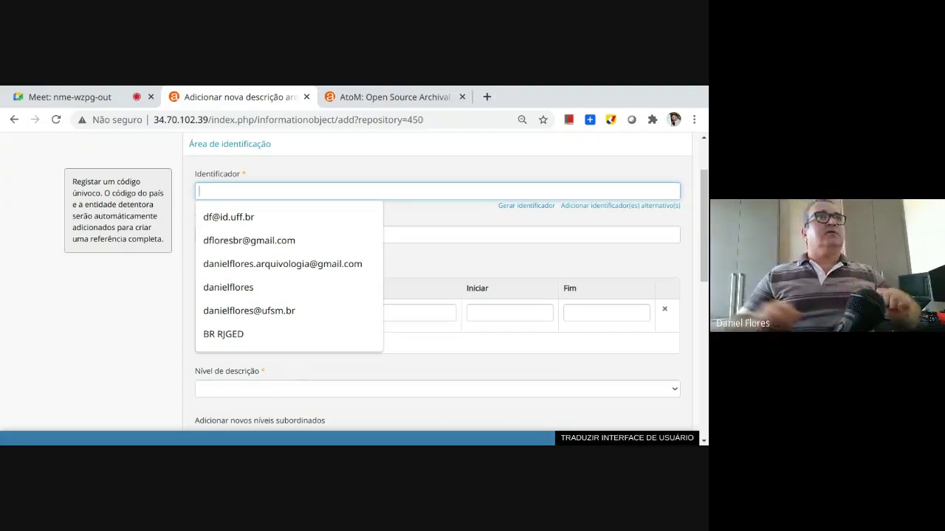
{"action": "type", "text": "C"}
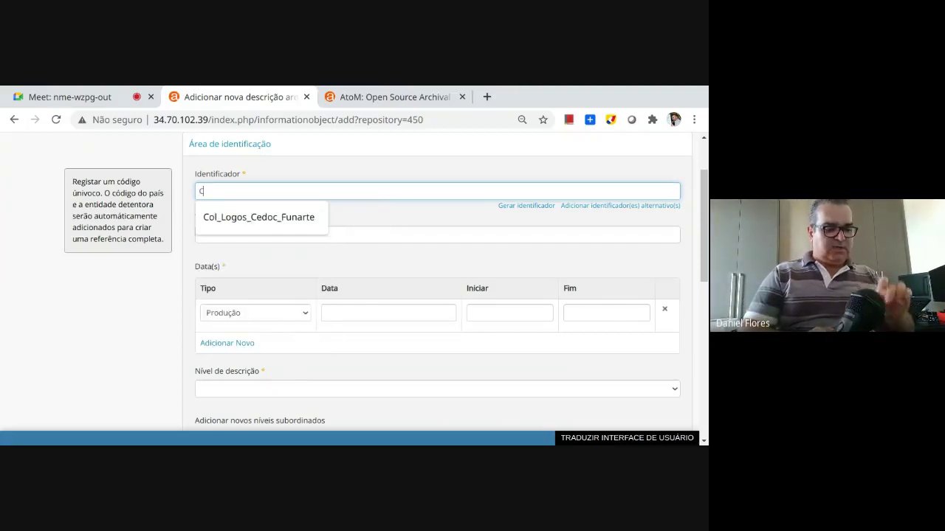
{"action": "type", "text": "CDF"}
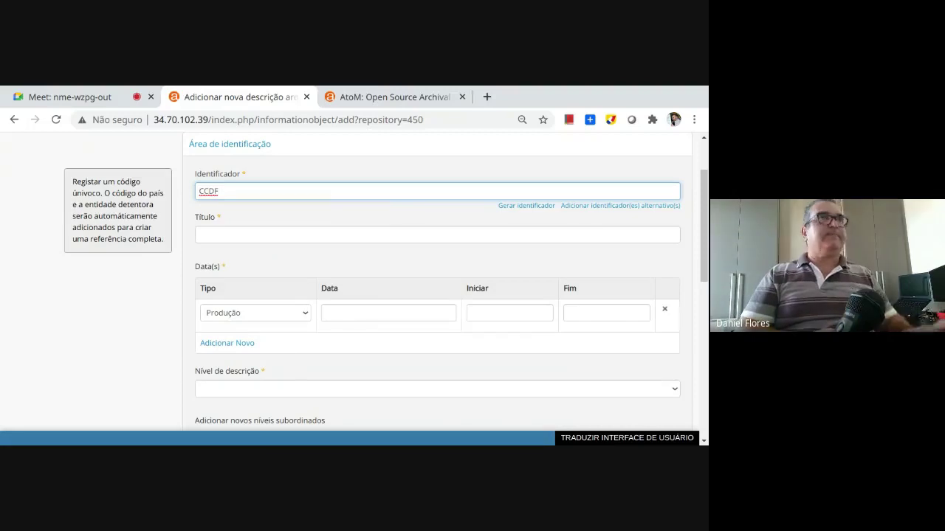
{"action": "key", "text": "Tab"}
{"action": "key", "text": "Tab"}
{"action": "key", "text": "shift+Tab"}
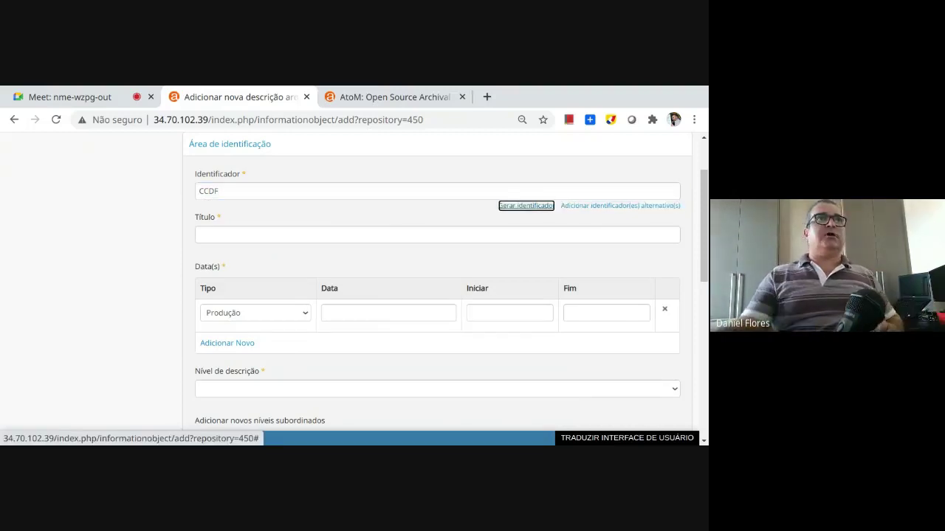
Title it as the professor's letters collection, set date type Acumulação and level Coleção, and create it
{"action": "left_click", "coordinate": [212, 229]}
{"action": "type", "text": "Col"}
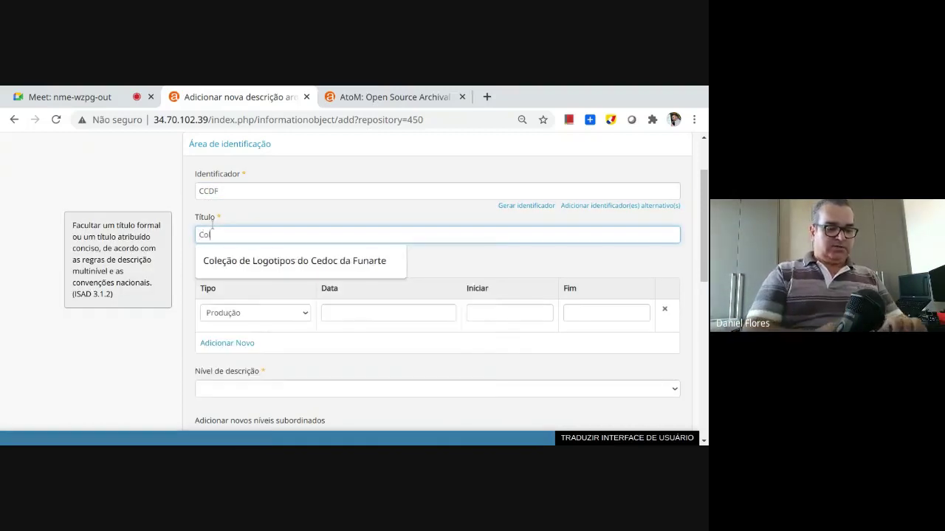
{"action": "type", "text": "eção de Cas"}
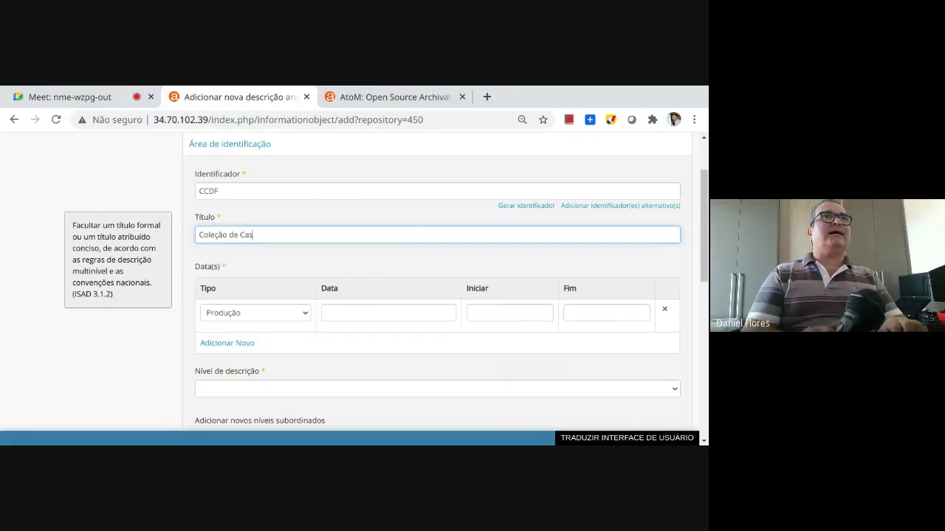
{"action": "key", "text": "BackSpace"}
{"action": "type", "text": "rtas do"}
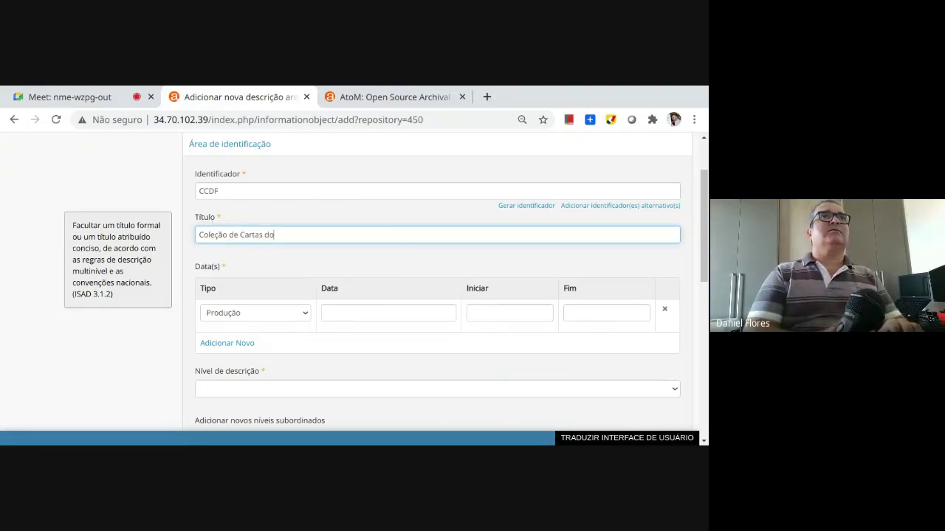
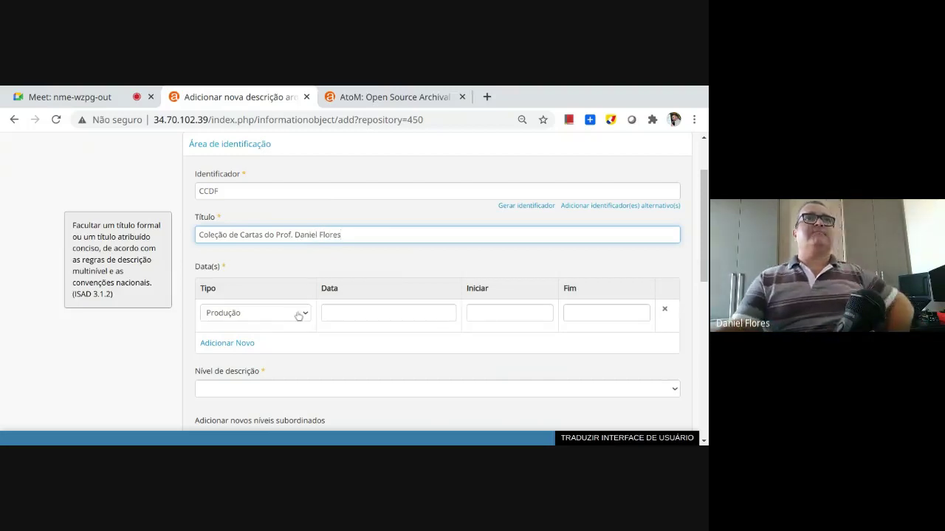
{"action": "left_click", "coordinate": [302, 313]}
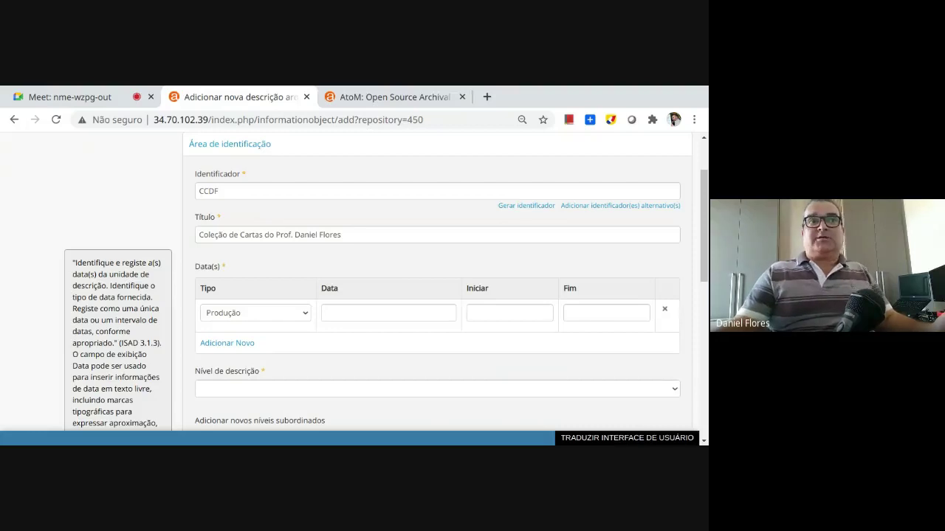
{"action": "left_click", "coordinate": [309, 340]}
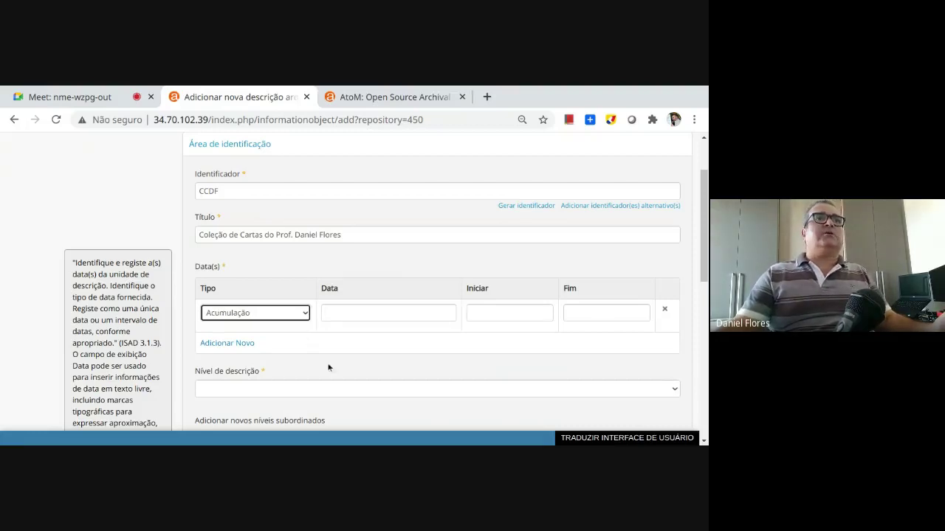
{"action": "scroll", "coordinate": [188, 402], "scroll_direction": "down", "scroll_amount": 1}
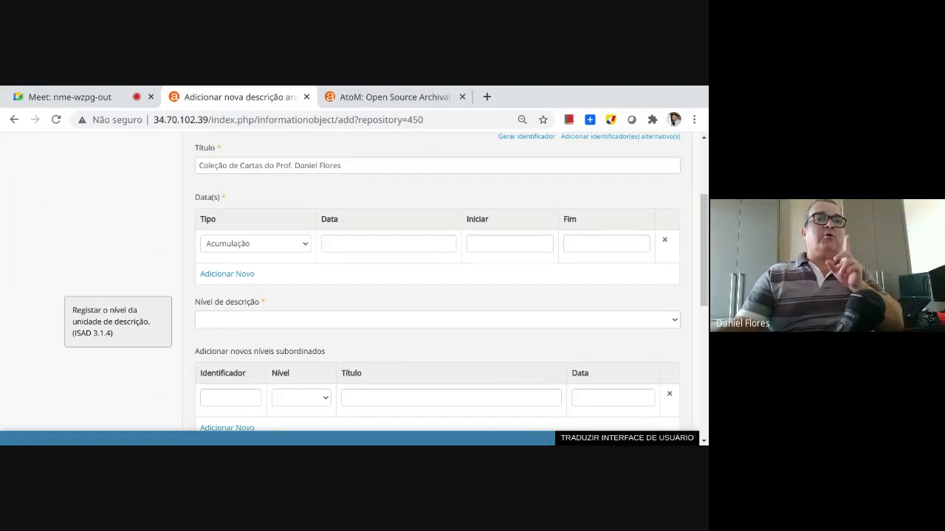
{"action": "left_click", "coordinate": [206, 367]}
{"action": "left_click", "coordinate": [179, 371]}
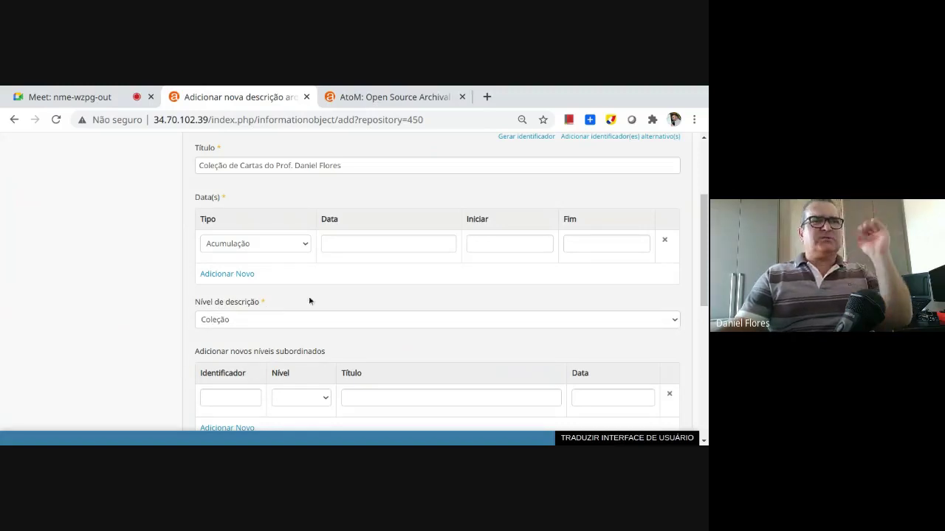
{"action": "scroll", "coordinate": [354, 364], "scroll_direction": "down", "scroll_amount": 1}
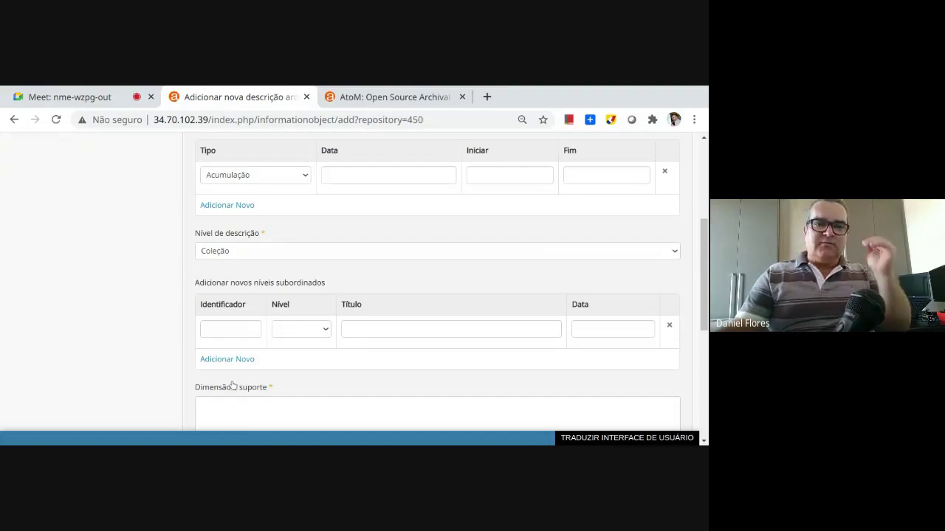
{"action": "scroll", "coordinate": [369, 371], "scroll_direction": "down", "scroll_amount": 4}
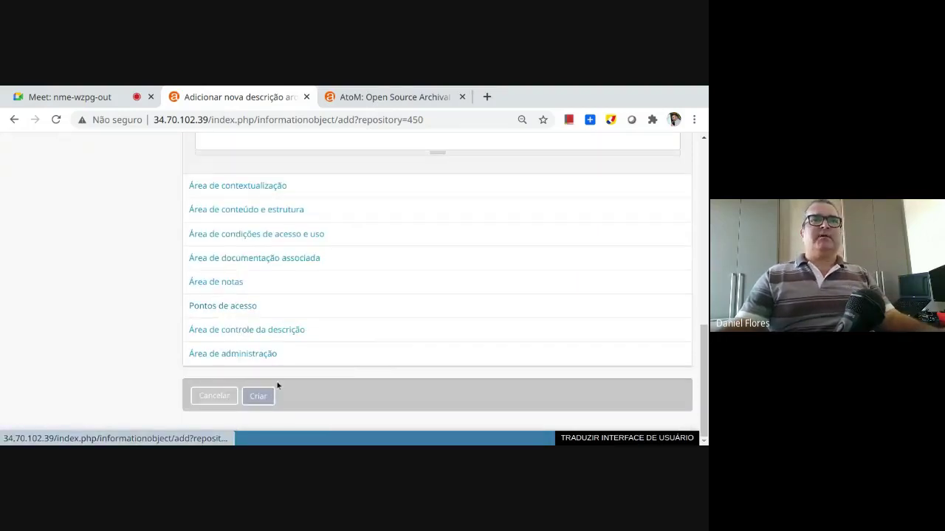
{"action": "left_click", "coordinate": [258, 397]}
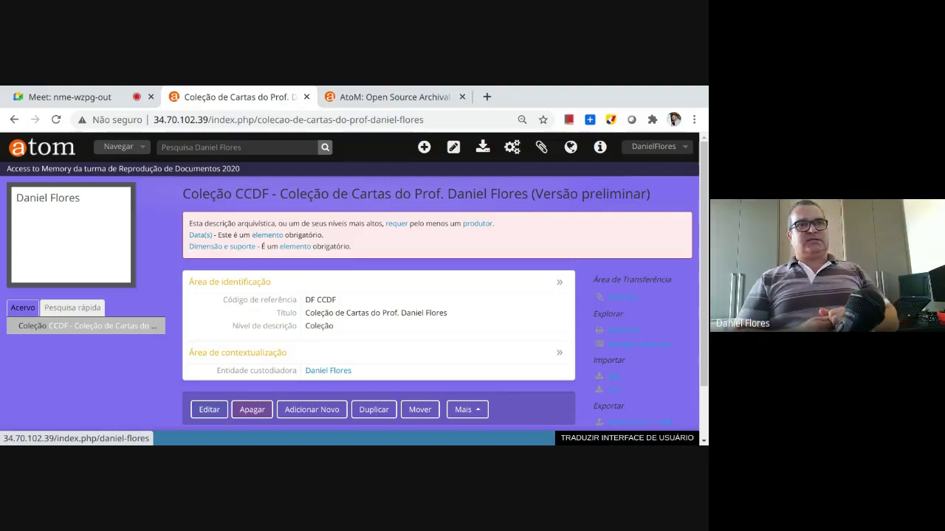
Reload the CCDF collection record from the Acervo tree and review its fields
{"action": "left_click", "coordinate": [96, 327]}
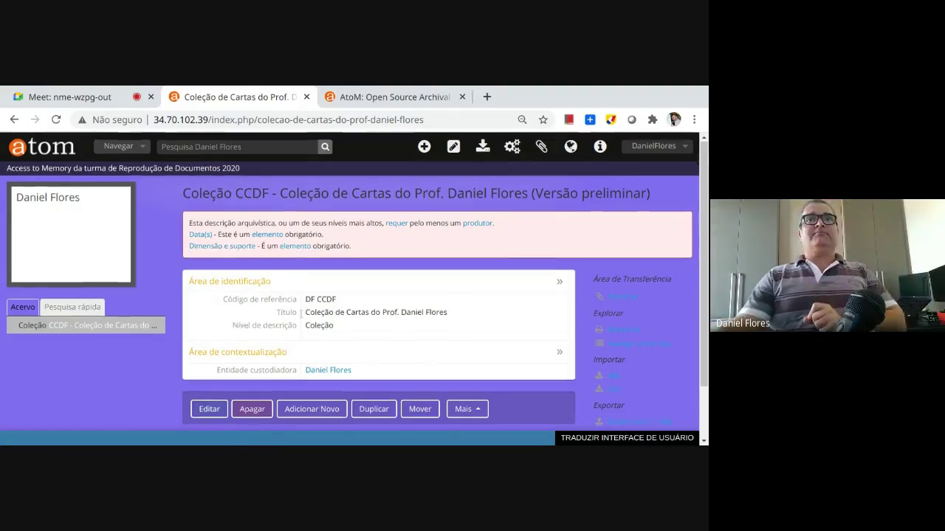
{"action": "scroll", "coordinate": [407, 336], "scroll_direction": "down", "scroll_amount": 1}
{"action": "scroll", "coordinate": [350, 429], "scroll_direction": "up", "scroll_amount": 1}
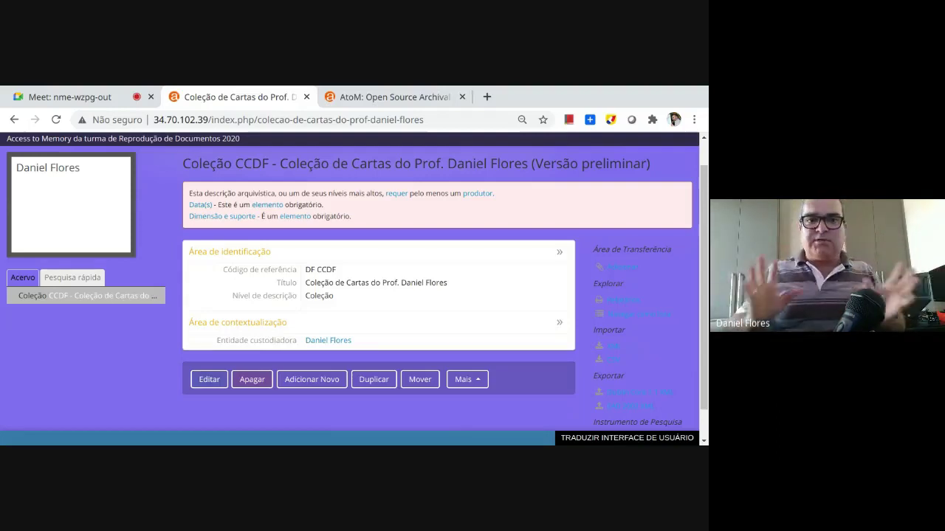
Choose Importar objetos digitais from the Mais actions of the CCDF collection
{"action": "left_click", "coordinate": [463, 380]}
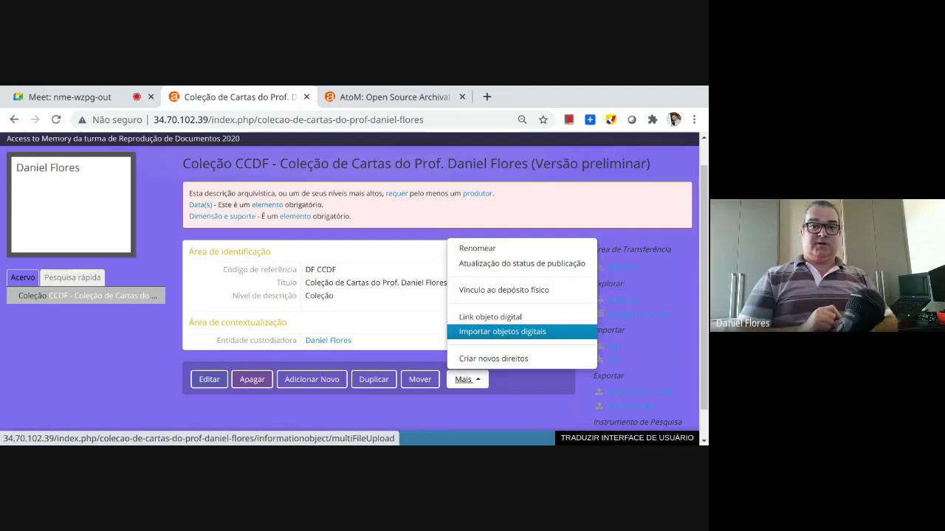
{"action": "left_click", "coordinate": [478, 332]}
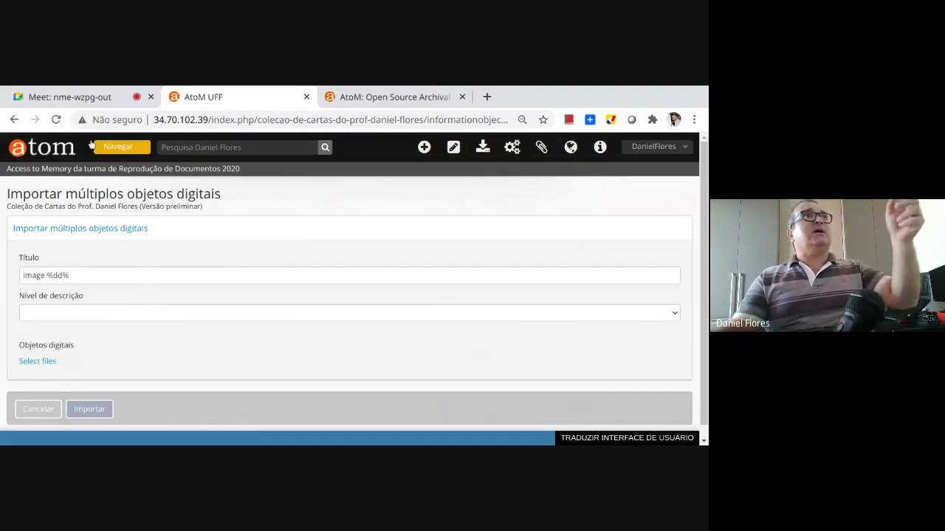
{"action": "left_click", "coordinate": [118, 119]}
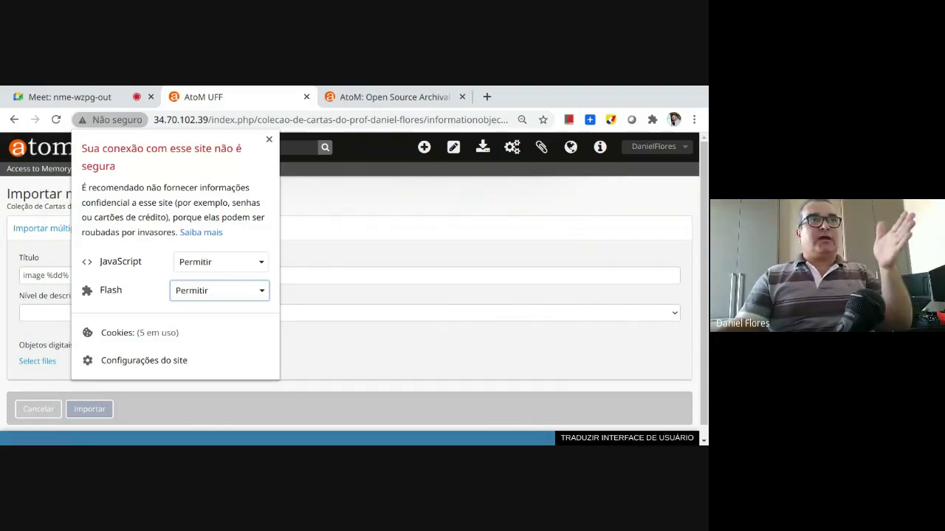
{"action": "left_click", "coordinate": [269, 140]}
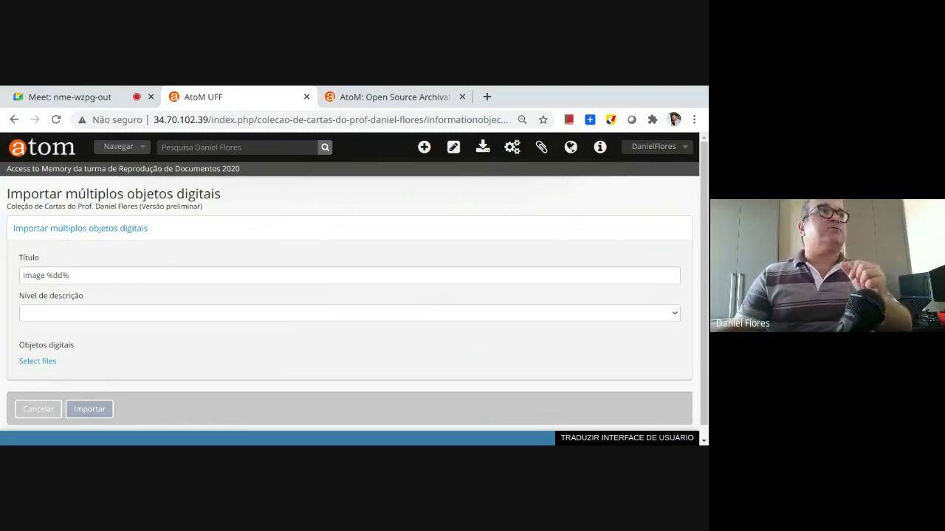
Replace 'image' with 'Fotografia' in the title pattern, keeping the %dd% placeholder
{"action": "double_click", "coordinate": [25, 274]}
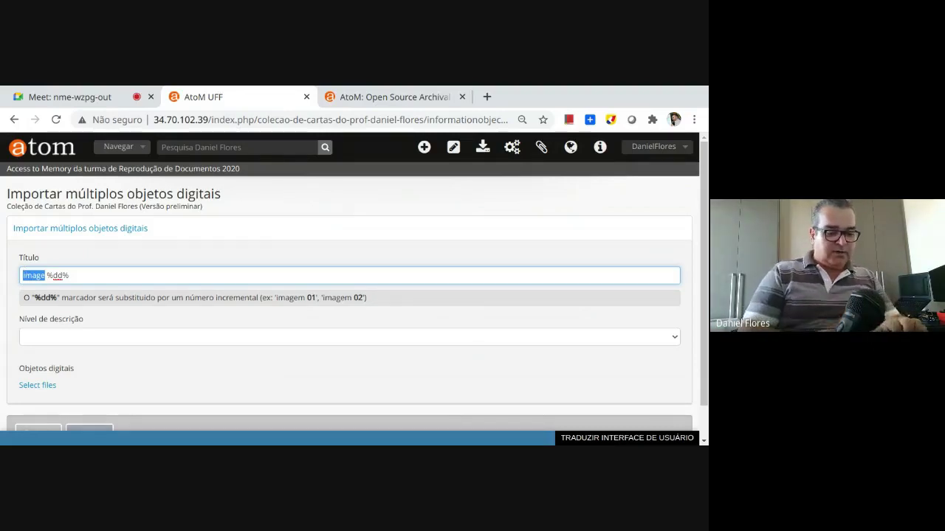
{"action": "type", "text": "Fotografia"}
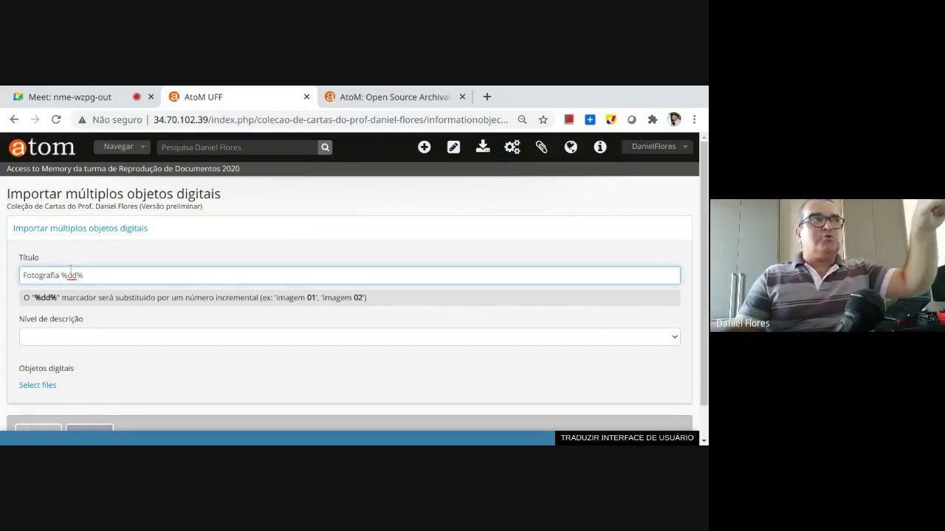
{"action": "left_click_drag", "start_coordinate": [83, 274], "coordinate": [61, 275]}
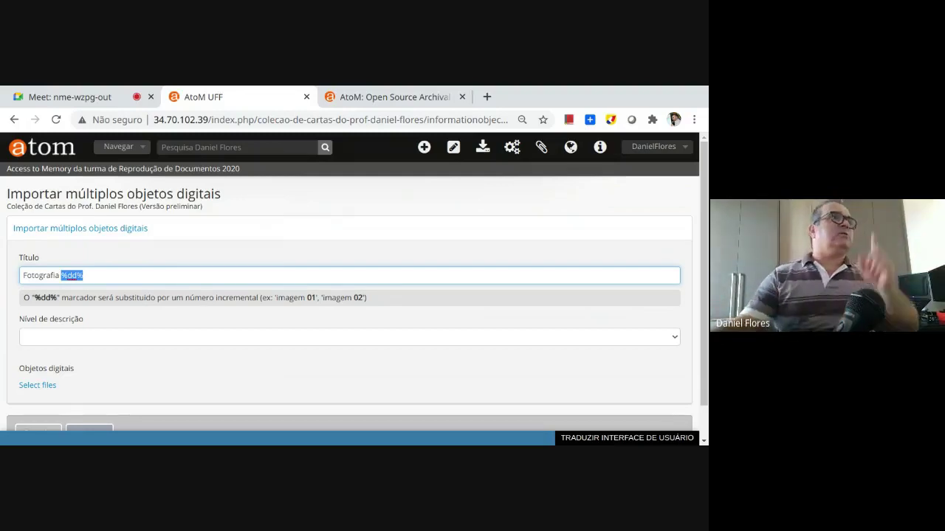
{"action": "left_click", "coordinate": [89, 275]}
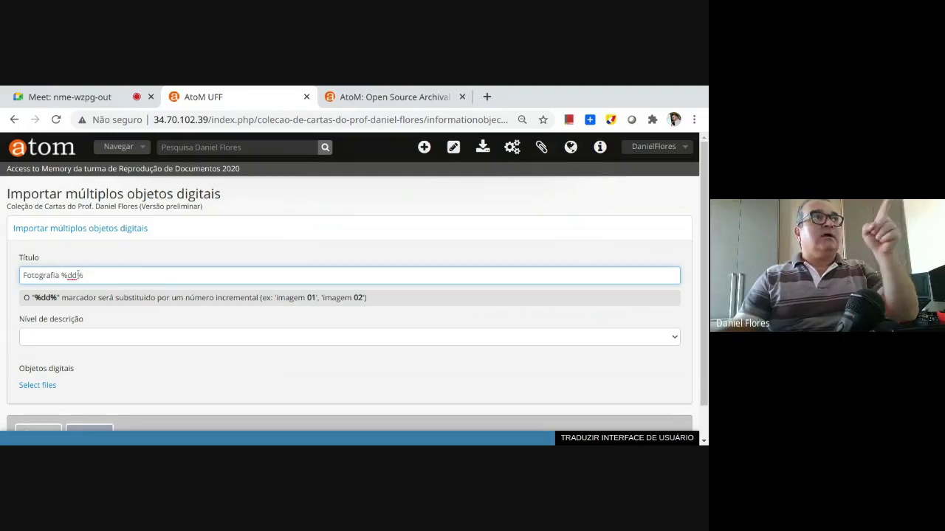
{"action": "left_click", "coordinate": [79, 338]}
Set the import level of description to Item and select the image files to upload
{"action": "left_click", "coordinate": [82, 340]}
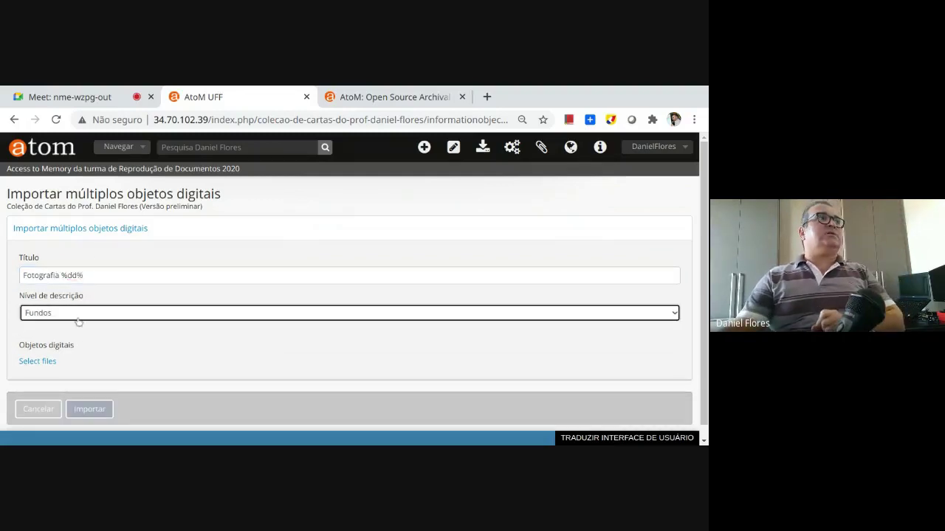
{"action": "left_click", "coordinate": [85, 317]}
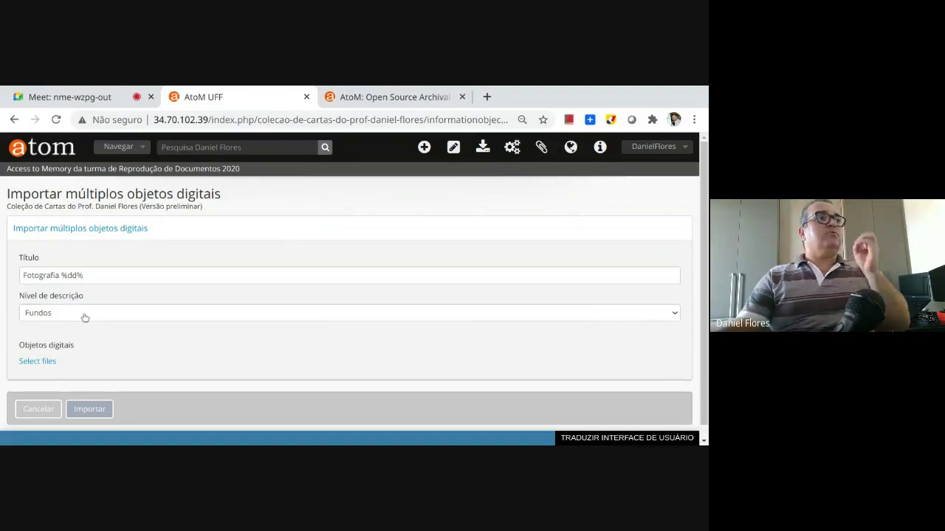
{"action": "left_click", "coordinate": [60, 351]}
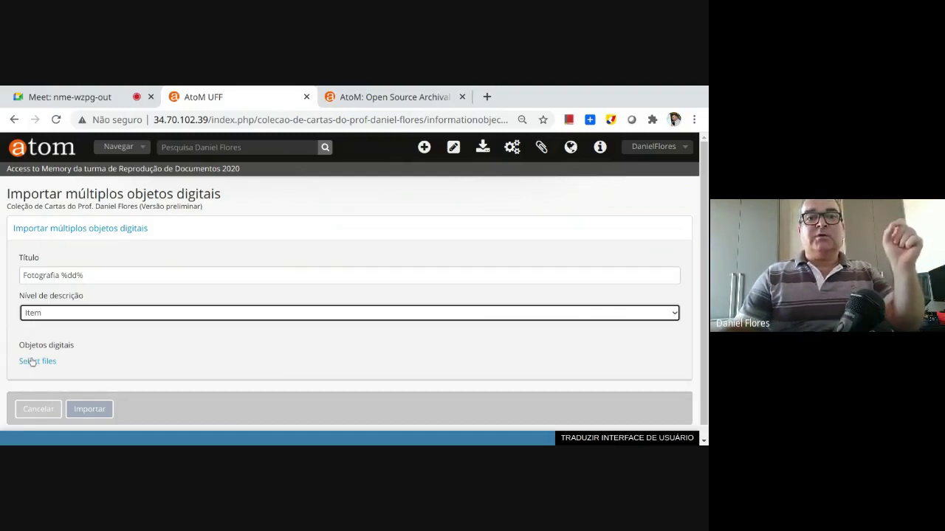
{"action": "left_click", "coordinate": [31, 361]}
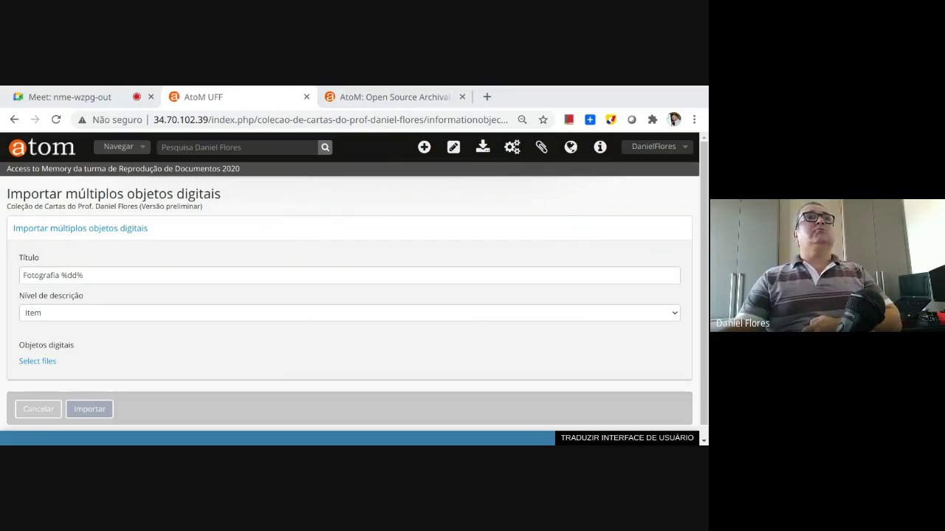
{"action": "key", "text": "Return"}
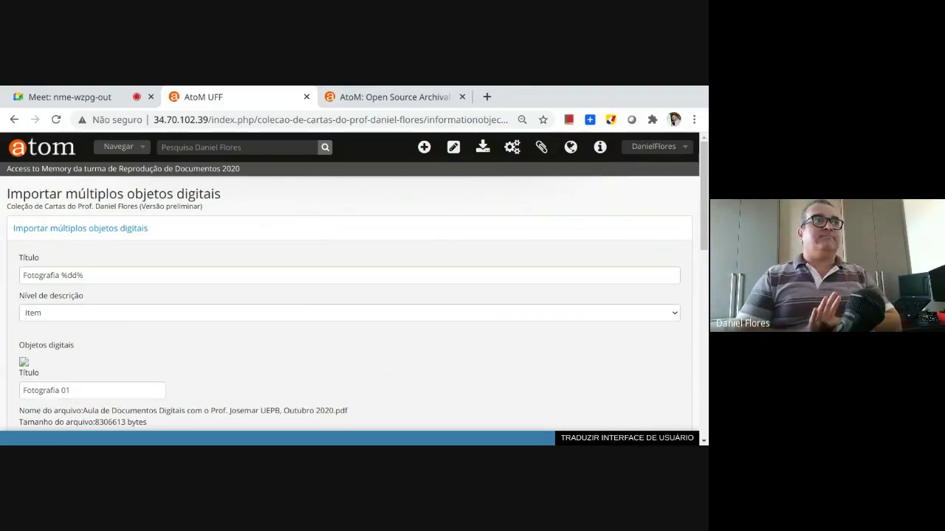
Review the import form and import the four files as items Fotografia 01 to Fotografia 04
{"action": "scroll", "coordinate": [274, 322], "scroll_direction": "down", "scroll_amount": 5}
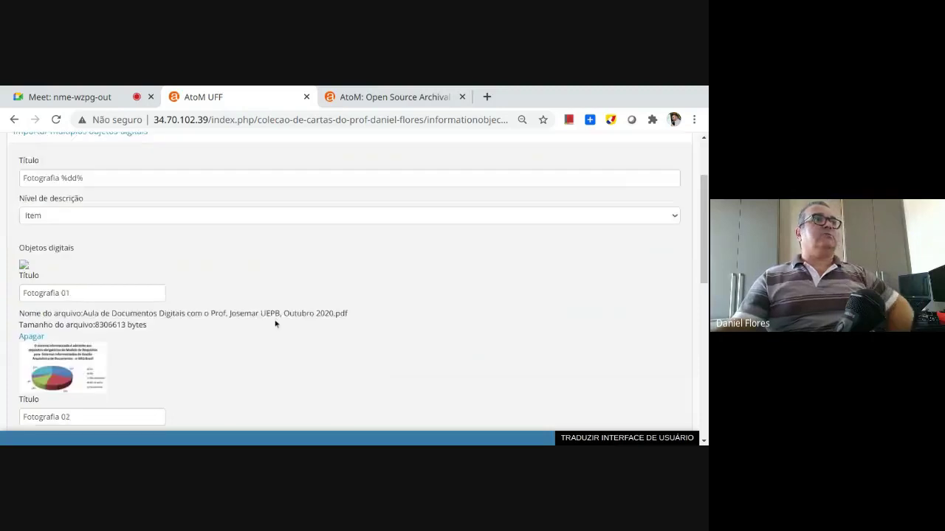
{"action": "scroll", "coordinate": [192, 328], "scroll_direction": "down", "scroll_amount": 3}
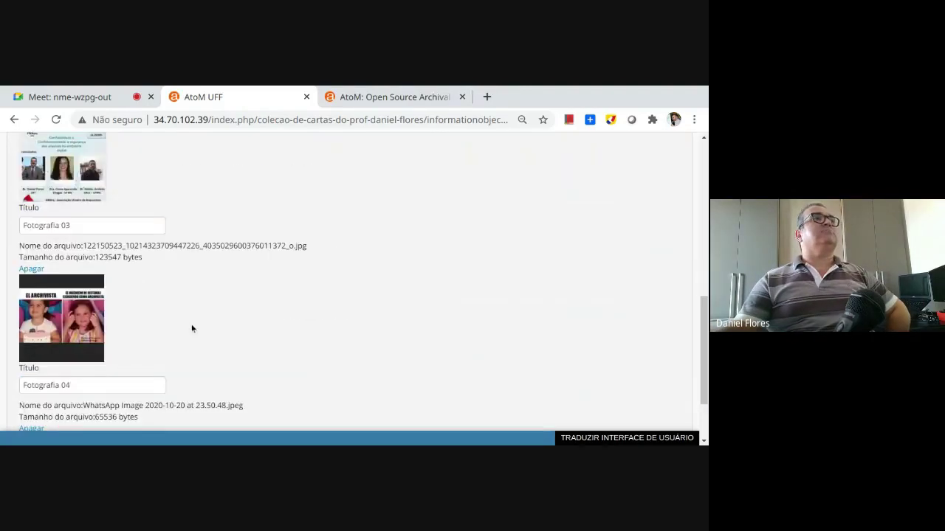
{"action": "scroll", "coordinate": [191, 276], "scroll_direction": "up", "scroll_amount": 6}
{"action": "scroll", "coordinate": [175, 271], "scroll_direction": "up", "scroll_amount": 2}
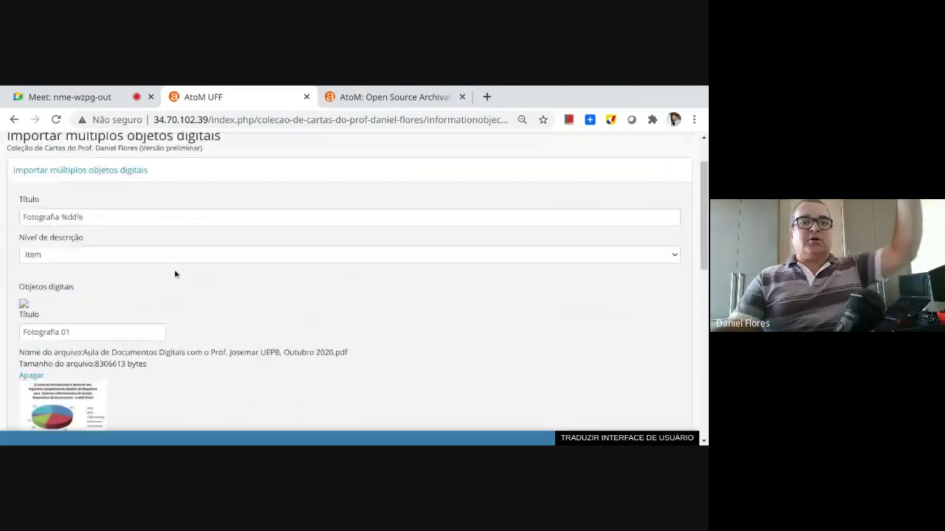
{"action": "scroll", "coordinate": [176, 268], "scroll_direction": "down", "scroll_amount": 3}
{"action": "scroll", "coordinate": [177, 270], "scroll_direction": "up", "scroll_amount": 2}
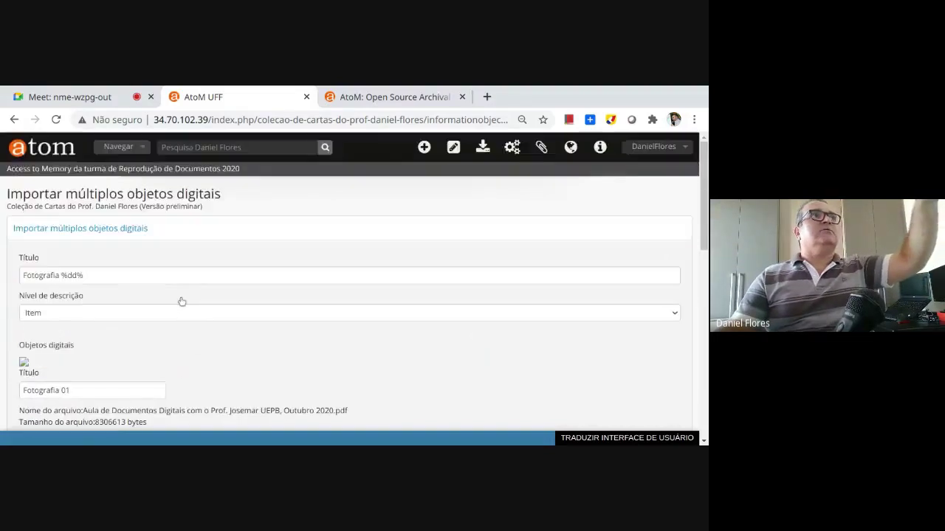
{"action": "scroll", "coordinate": [208, 325], "scroll_direction": "down", "scroll_amount": 10}
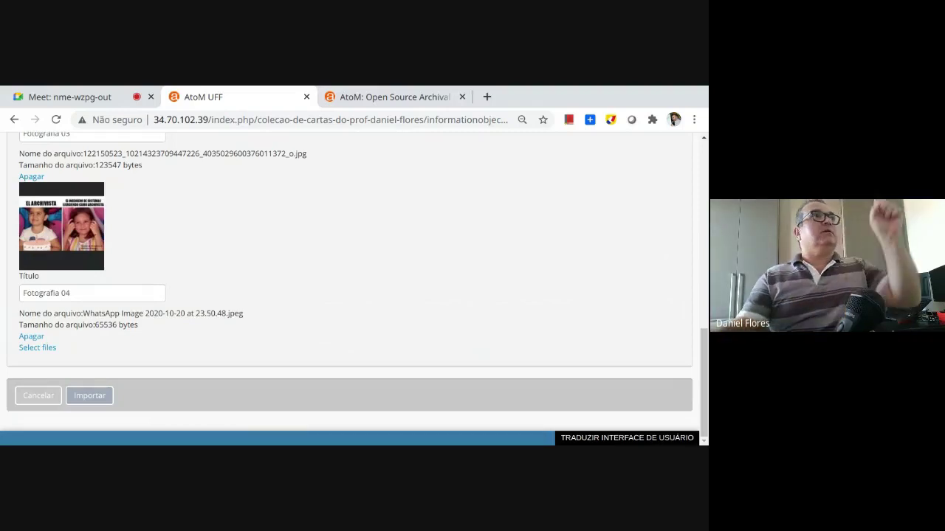
{"action": "left_click", "coordinate": [89, 397]}
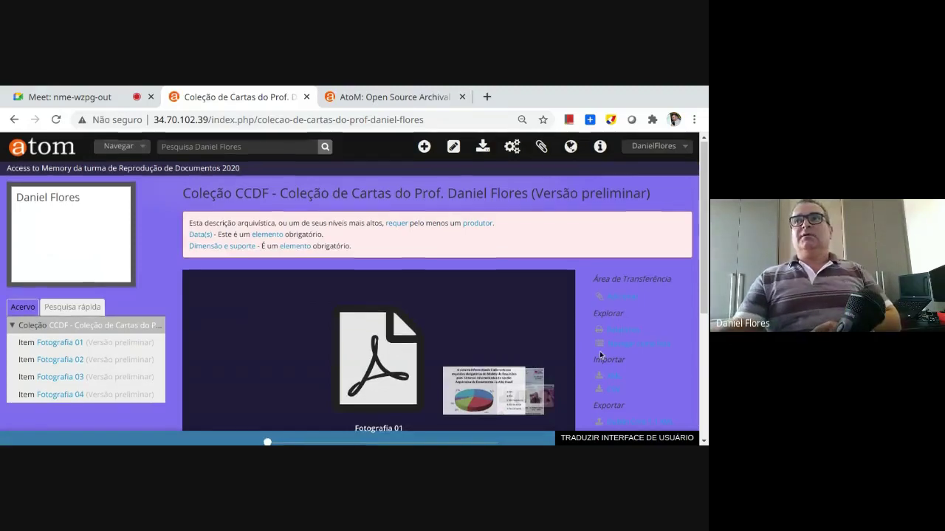
Zoom the CCDF collection page out to 80% and slide the carousel through the Fotografia 01–04 thumbnails
{"action": "scroll", "coordinate": [600, 355], "scroll_direction": "down", "scroll_amount": 2}
{"action": "key", "text": "ctrl+minus"}
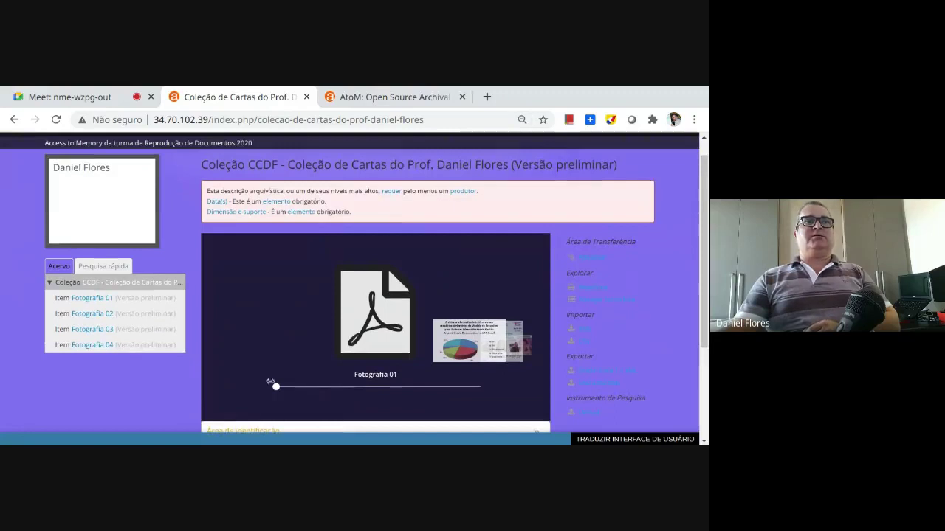
{"action": "left_click_drag", "start_coordinate": [272, 385], "coordinate": [443, 385]}
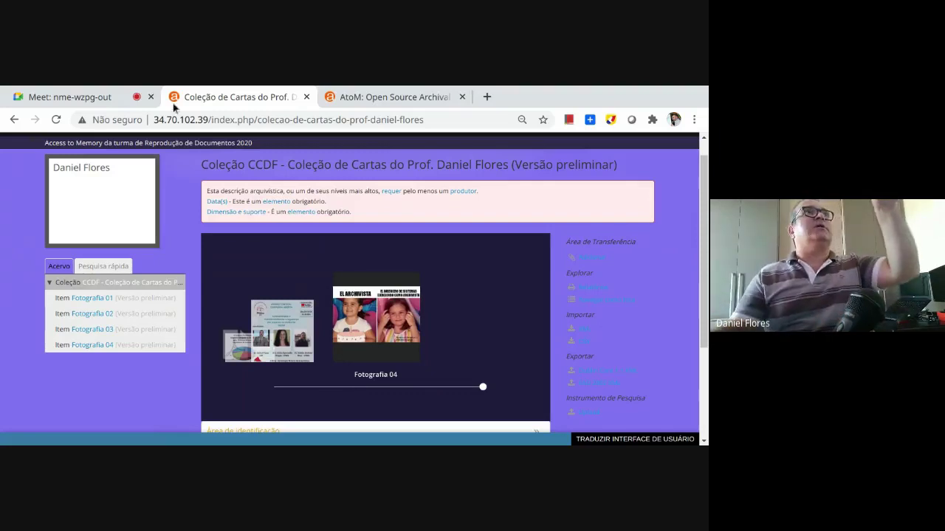
{"action": "left_click_drag", "start_coordinate": [152, 119], "coordinate": [199, 110]}
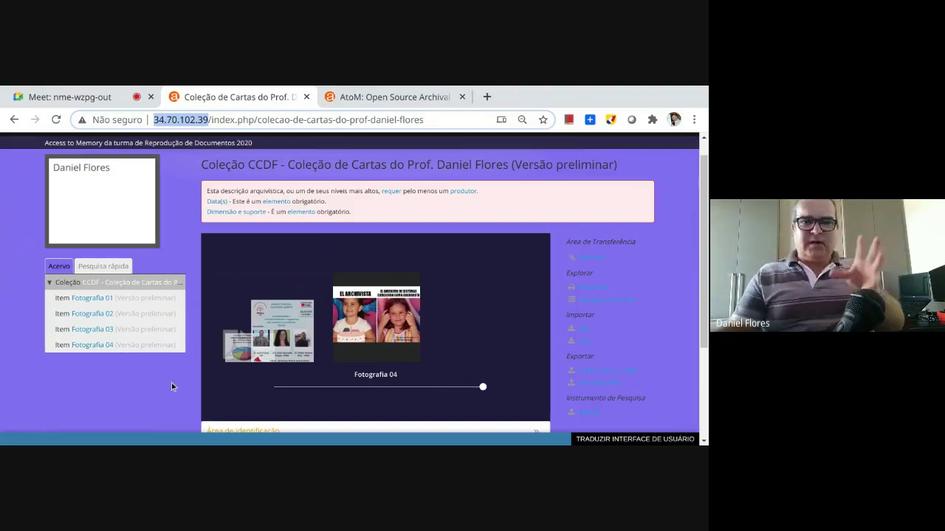
Open Fotografia 02 from the tree view, review its metadata and open its edit form
{"action": "left_click", "coordinate": [92, 313]}
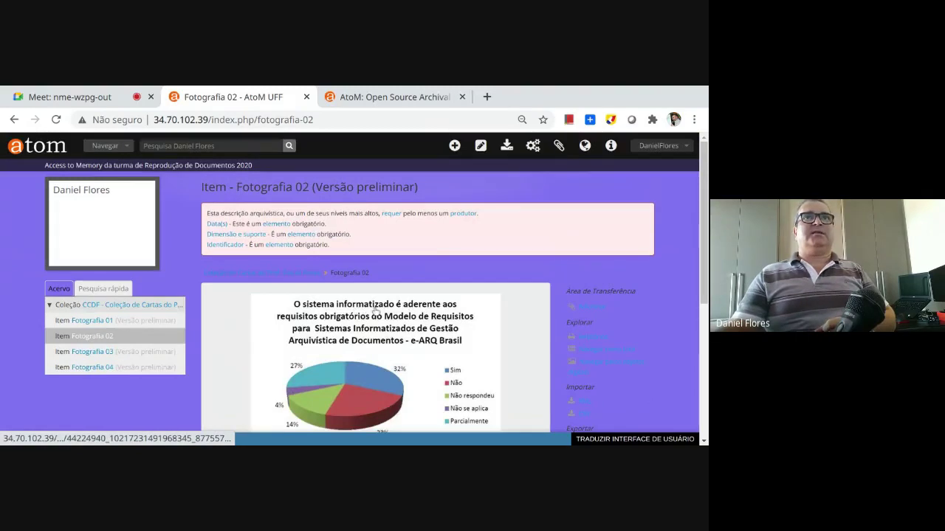
{"action": "scroll", "coordinate": [373, 303], "scroll_direction": "down", "scroll_amount": 3}
{"action": "scroll", "coordinate": [369, 243], "scroll_direction": "up", "scroll_amount": 1}
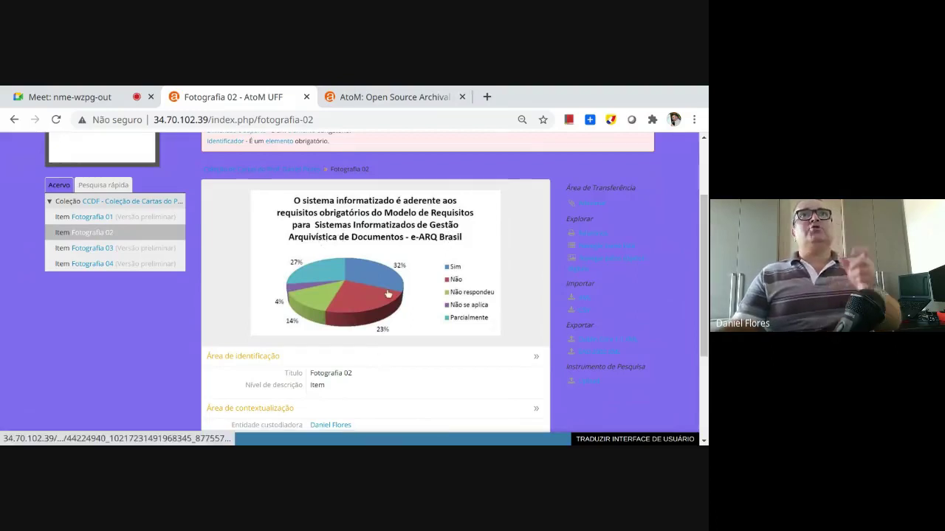
{"action": "scroll", "coordinate": [402, 372], "scroll_direction": "down", "scroll_amount": 3}
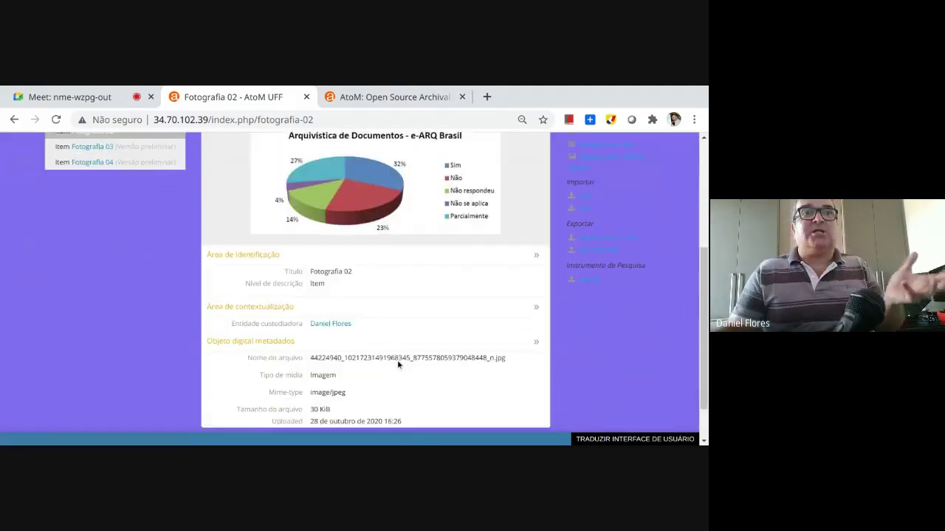
{"action": "scroll", "coordinate": [300, 391], "scroll_direction": "down", "scroll_amount": 2}
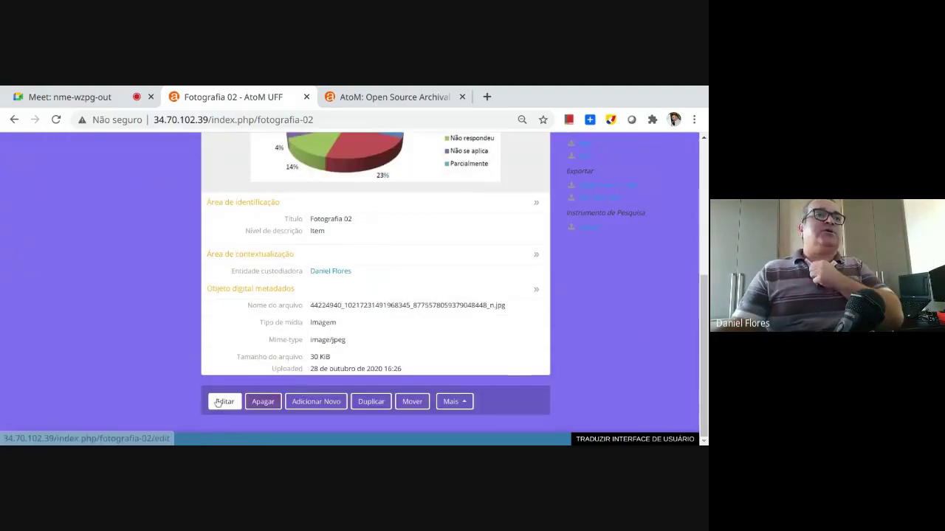
{"action": "scroll", "coordinate": [361, 262], "scroll_direction": "up", "scroll_amount": 1}
{"action": "scroll", "coordinate": [361, 262], "scroll_direction": "up", "scroll_amount": 4}
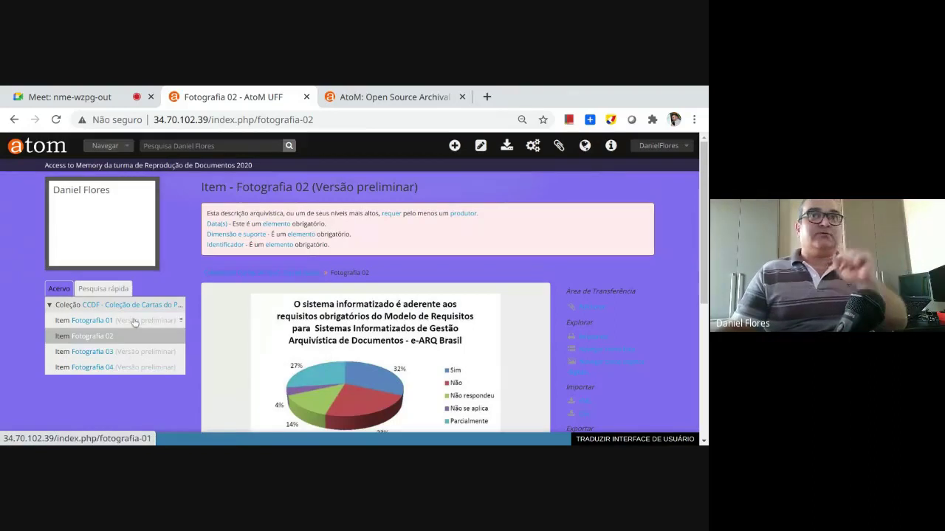
{"action": "scroll", "coordinate": [364, 322], "scroll_direction": "down", "scroll_amount": 3}
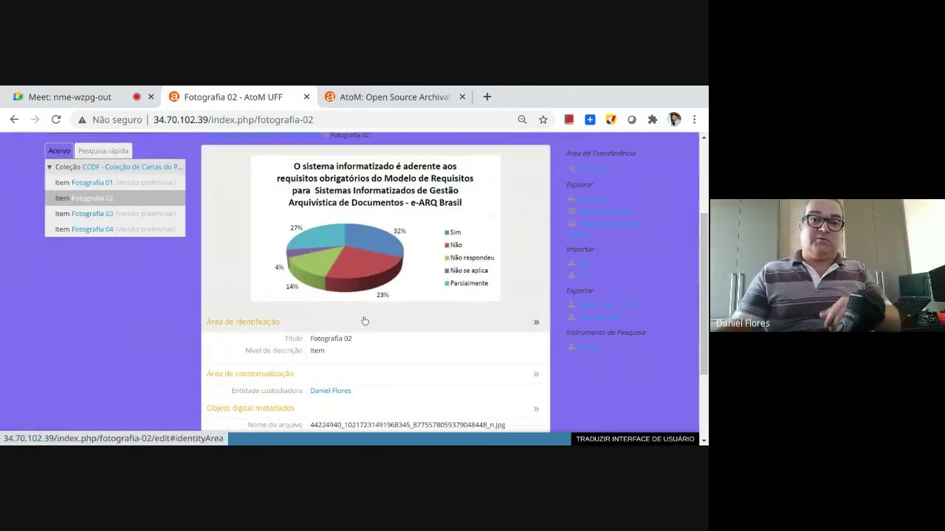
{"action": "scroll", "coordinate": [369, 303], "scroll_direction": "down", "scroll_amount": 2}
{"action": "scroll", "coordinate": [369, 302], "scroll_direction": "down", "scroll_amount": 1}
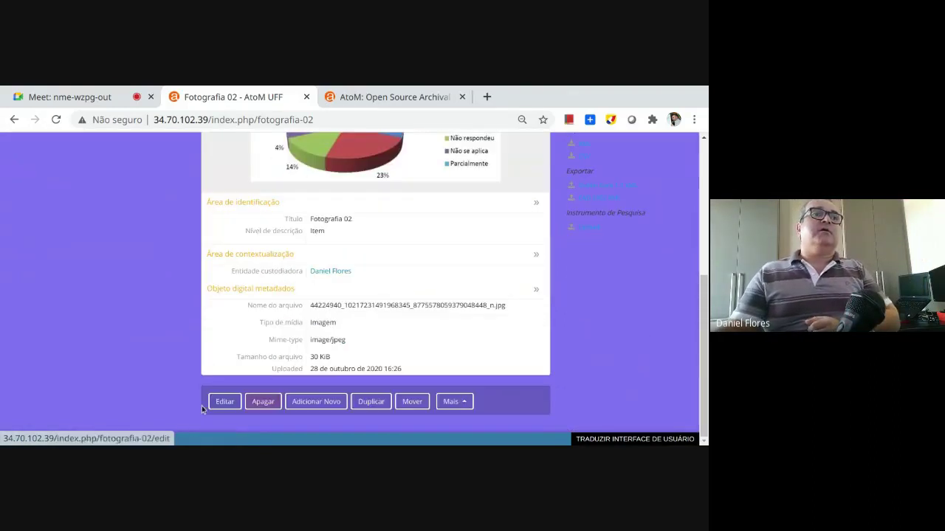
{"action": "left_click", "coordinate": [225, 402]}
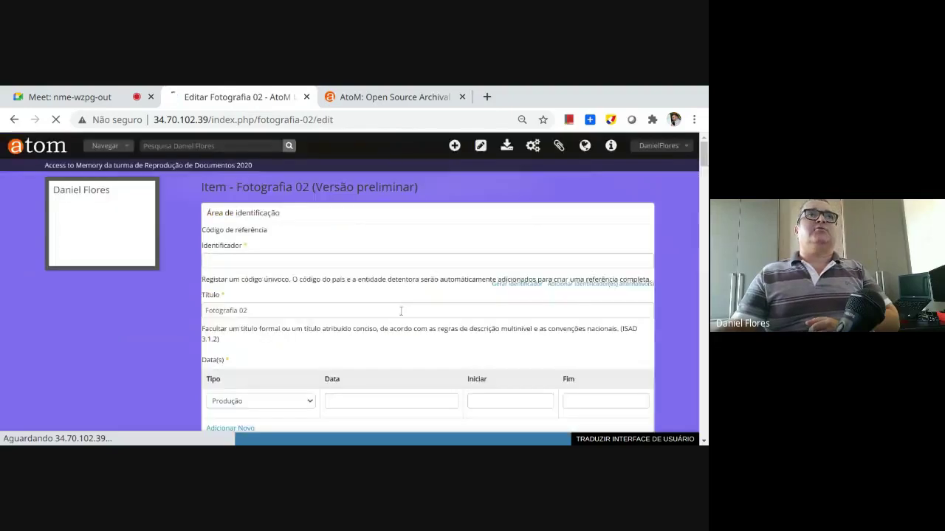
Add SIGAD under Pontos de acesso de assunto for Fotografia 02 and save the description
{"action": "left_click", "coordinate": [243, 322]}
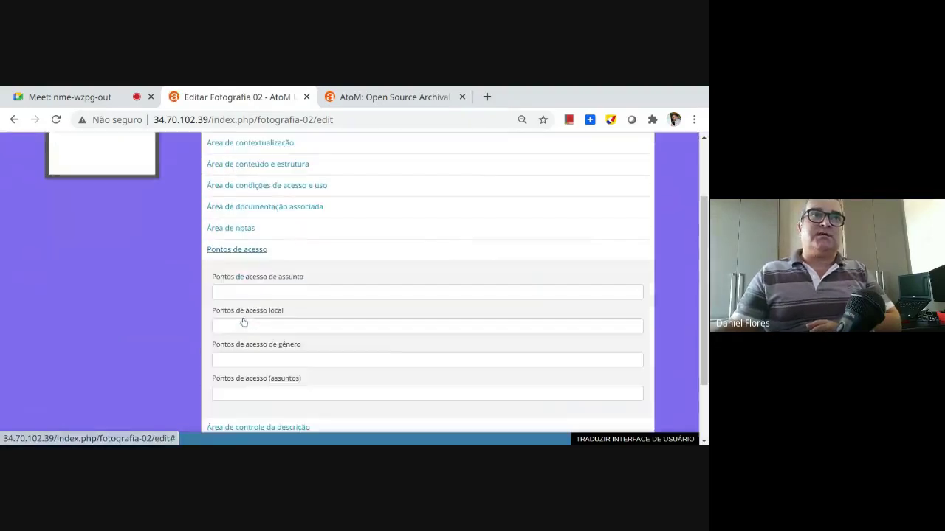
{"action": "left_click", "coordinate": [265, 288]}
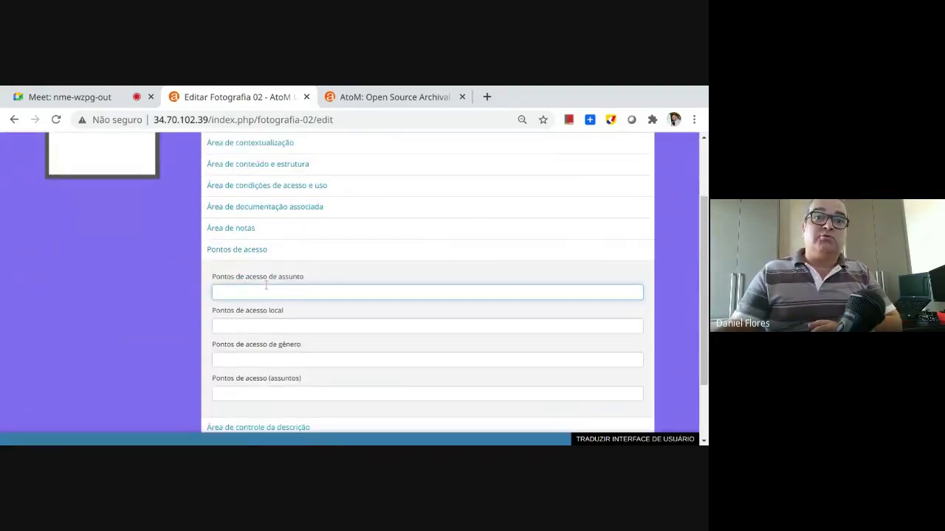
{"action": "type", "text": "SIGAD"}
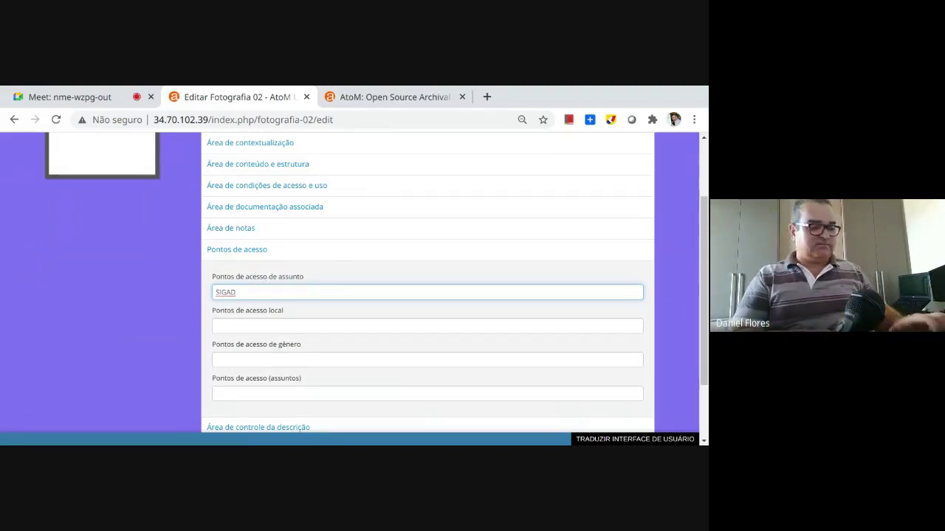
{"action": "key", "text": "Return"}
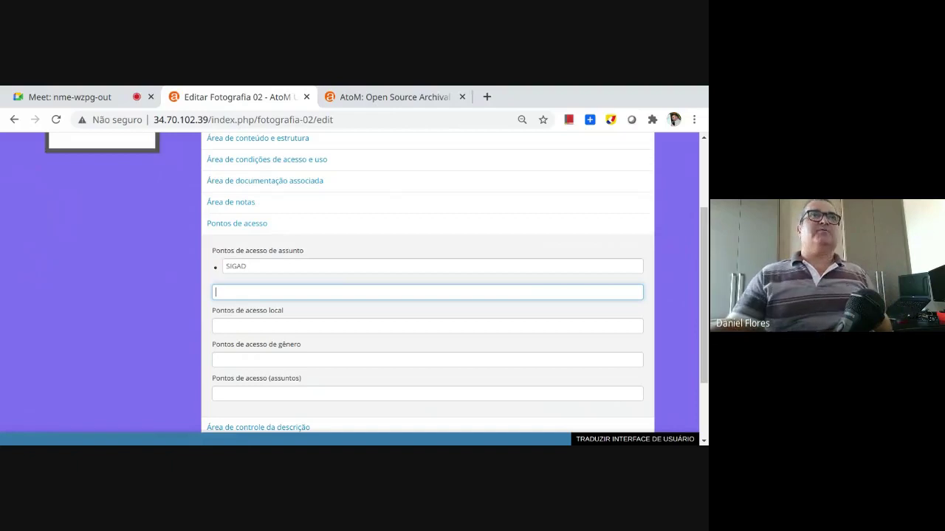
{"action": "scroll", "coordinate": [172, 349], "scroll_direction": "down", "scroll_amount": 1}
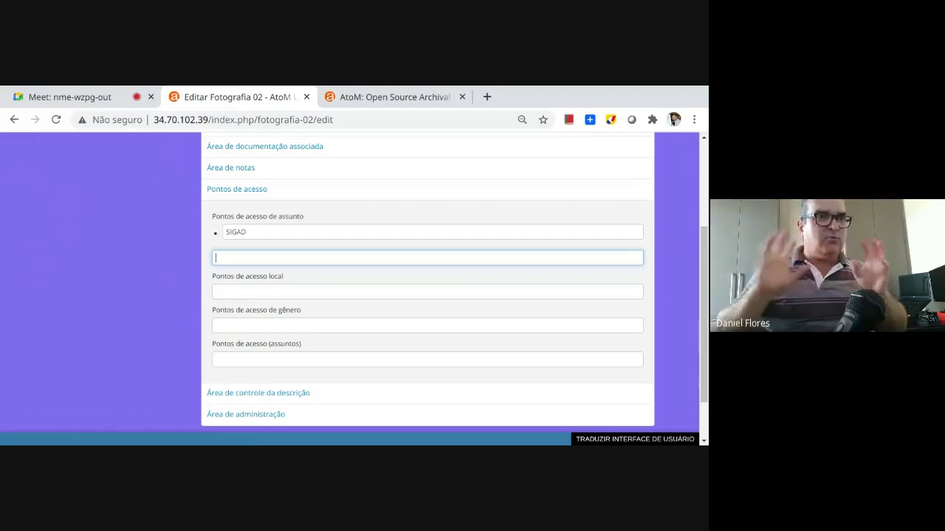
{"action": "scroll", "coordinate": [183, 352], "scroll_direction": "down", "scroll_amount": 2}
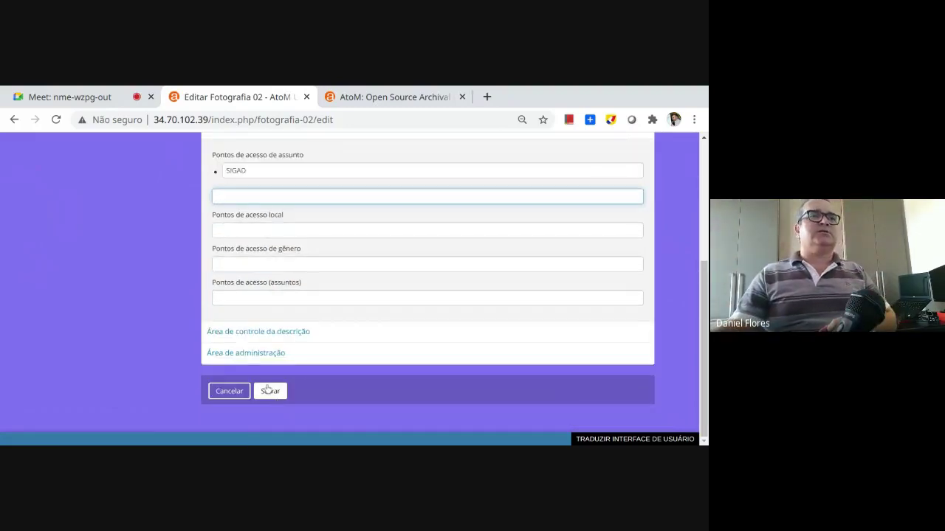
{"action": "left_click", "coordinate": [268, 391]}
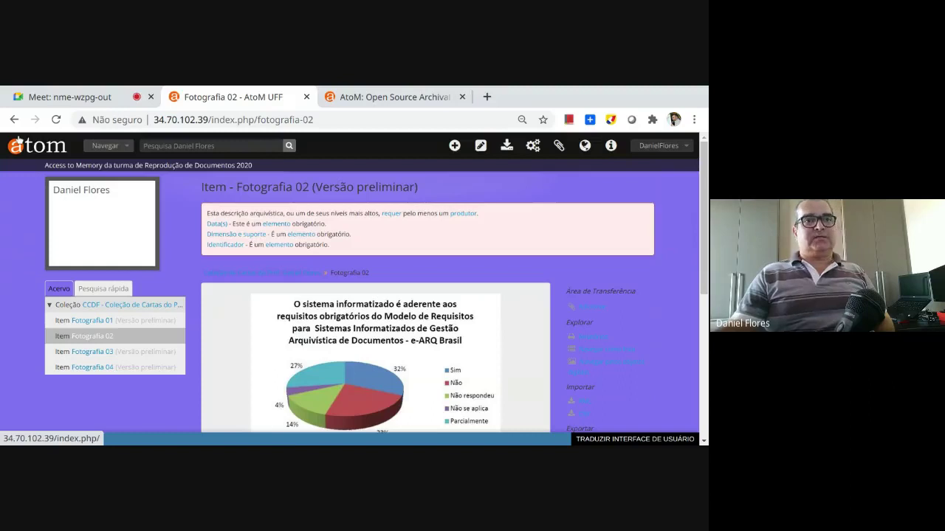
From the AtoM home page, search 'sigad' and open the SIGAD subject suggestion
{"action": "left_click", "coordinate": [19, 141]}
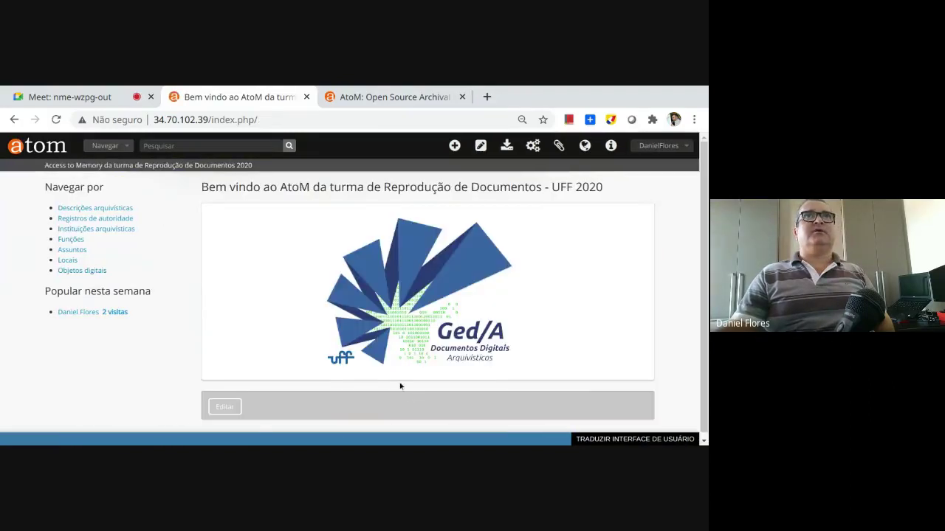
{"action": "left_click", "coordinate": [158, 143]}
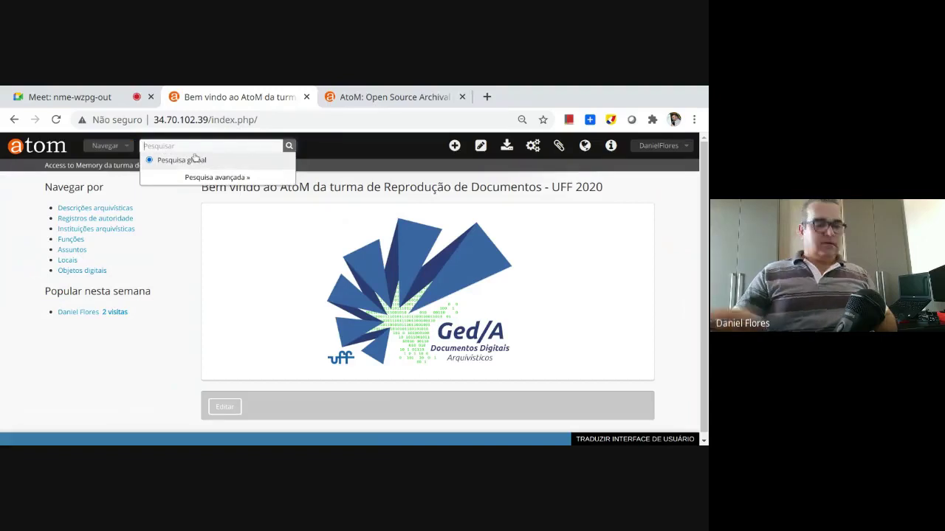
{"action": "type", "text": "sigad"}
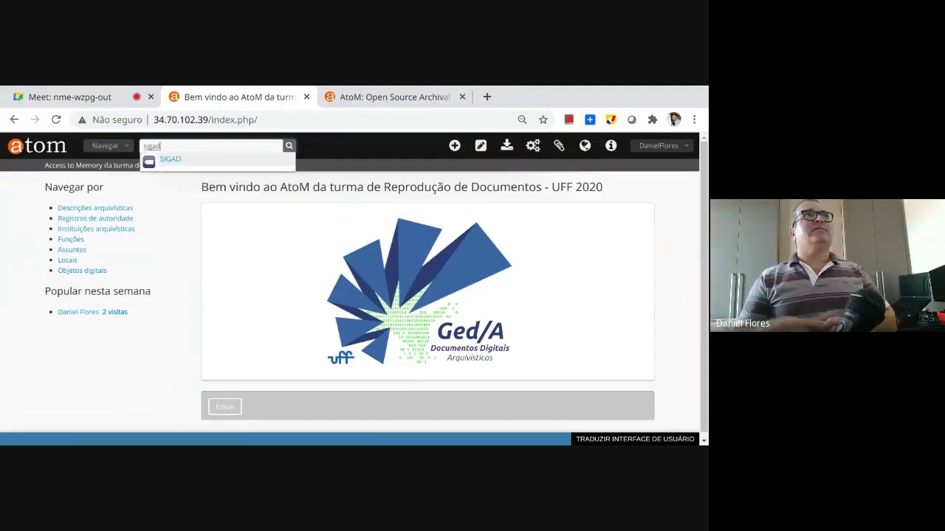
{"action": "left_click", "coordinate": [164, 161]}
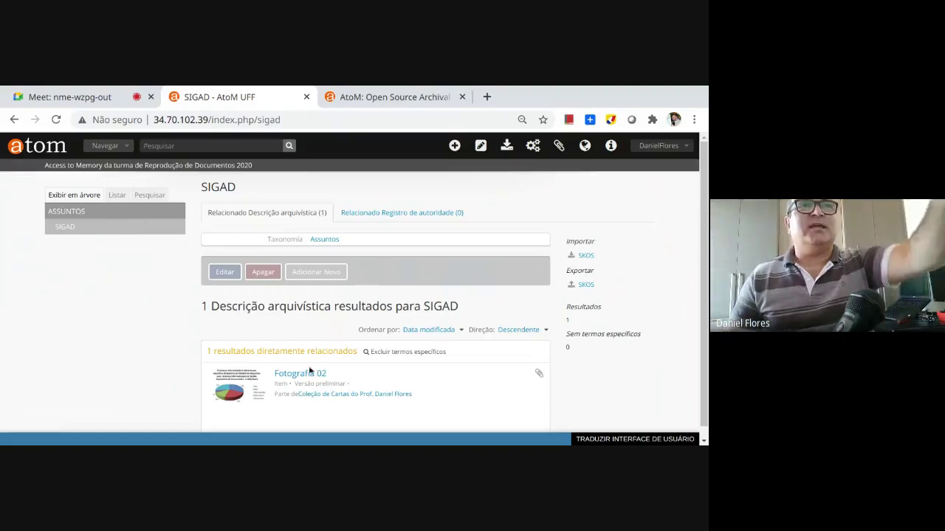
Open Fotografia 02 from the SIGAD subject's related descriptions list
{"action": "scroll", "coordinate": [354, 375], "scroll_direction": "down", "scroll_amount": 1}
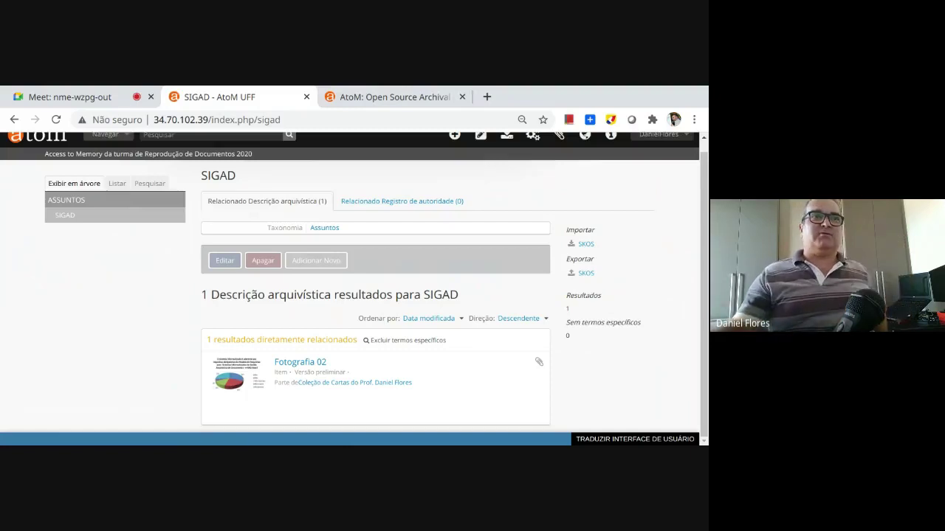
{"action": "left_click", "coordinate": [295, 362]}
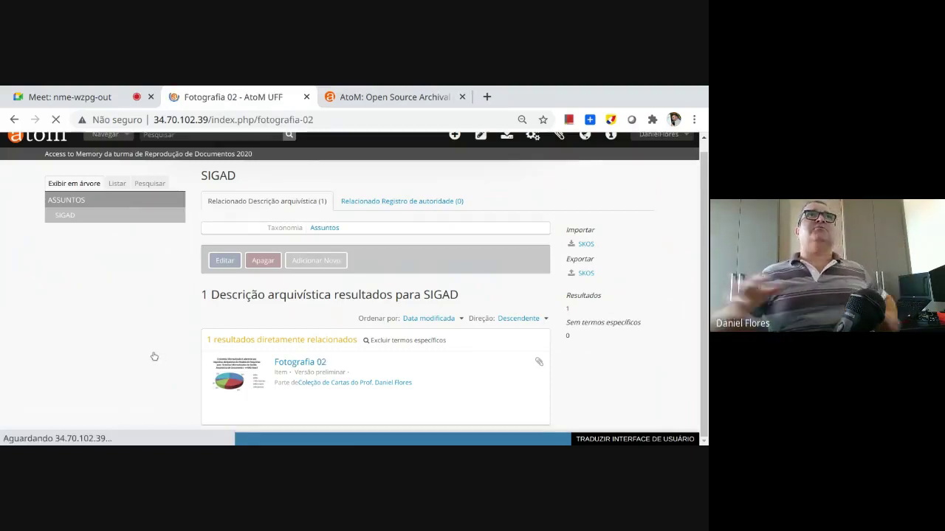